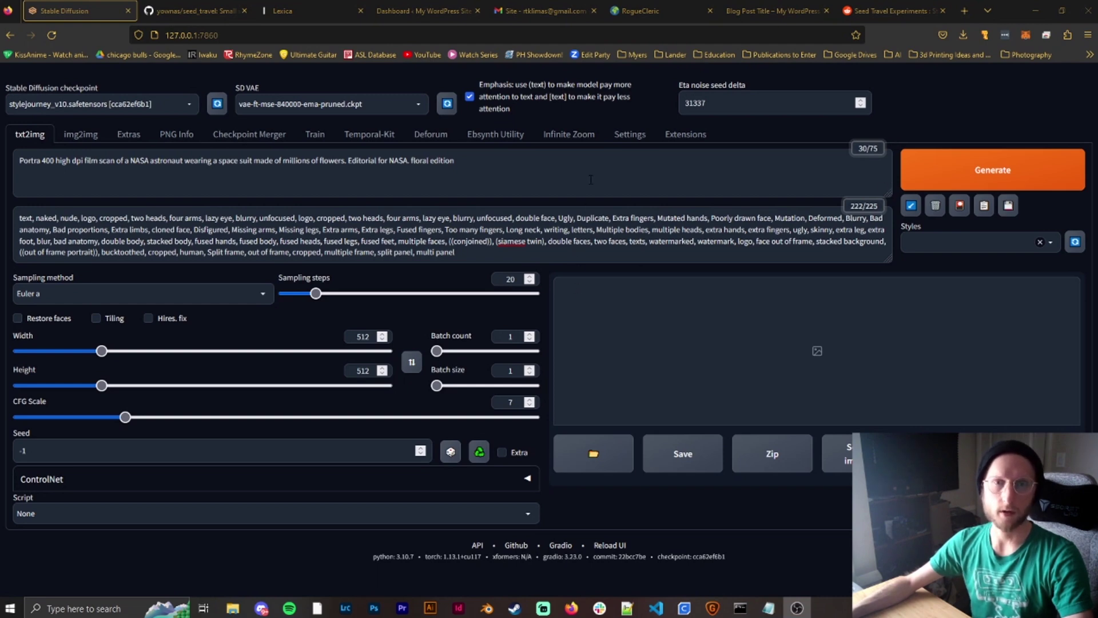
Search the available extensions for 'seed travel', then go back to the installed list
left_click(670, 143)
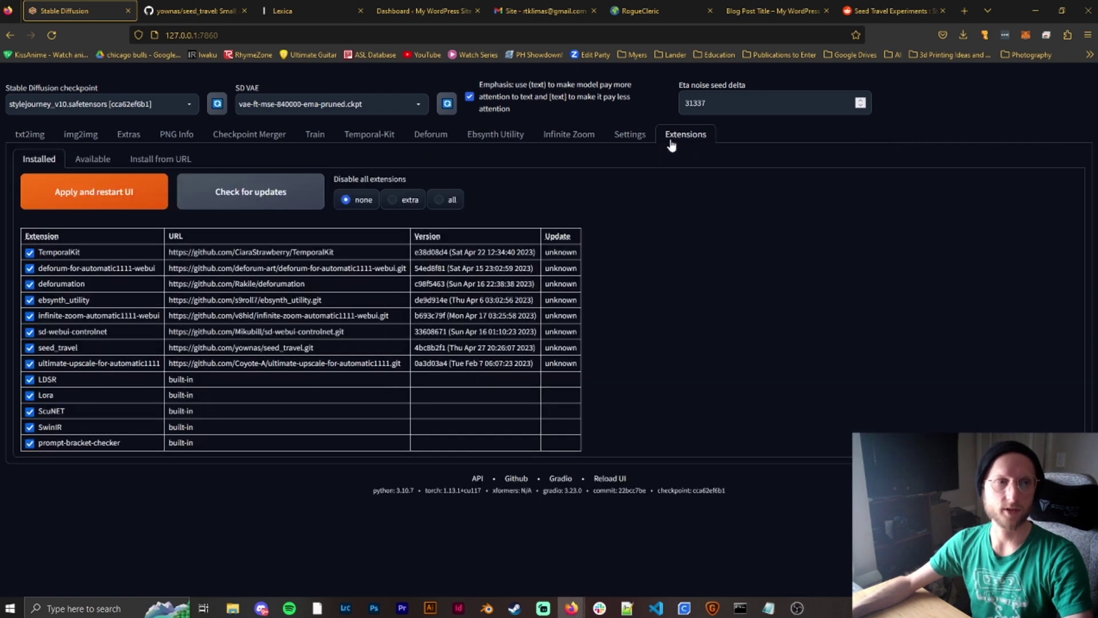
left_click(97, 161)
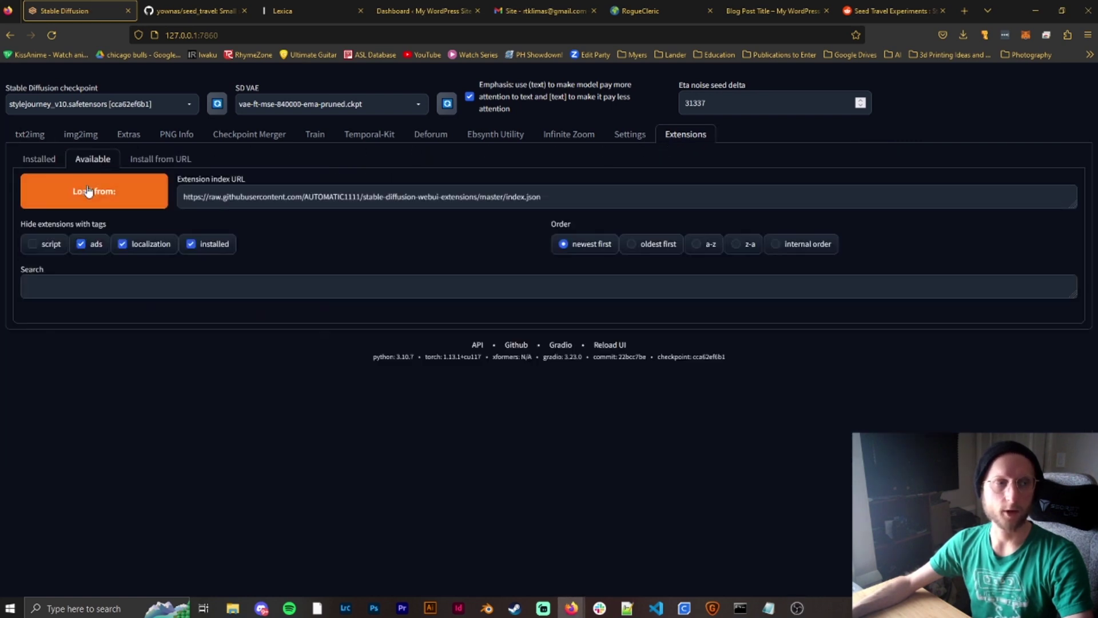
left_click(88, 191)
left_click(149, 305)
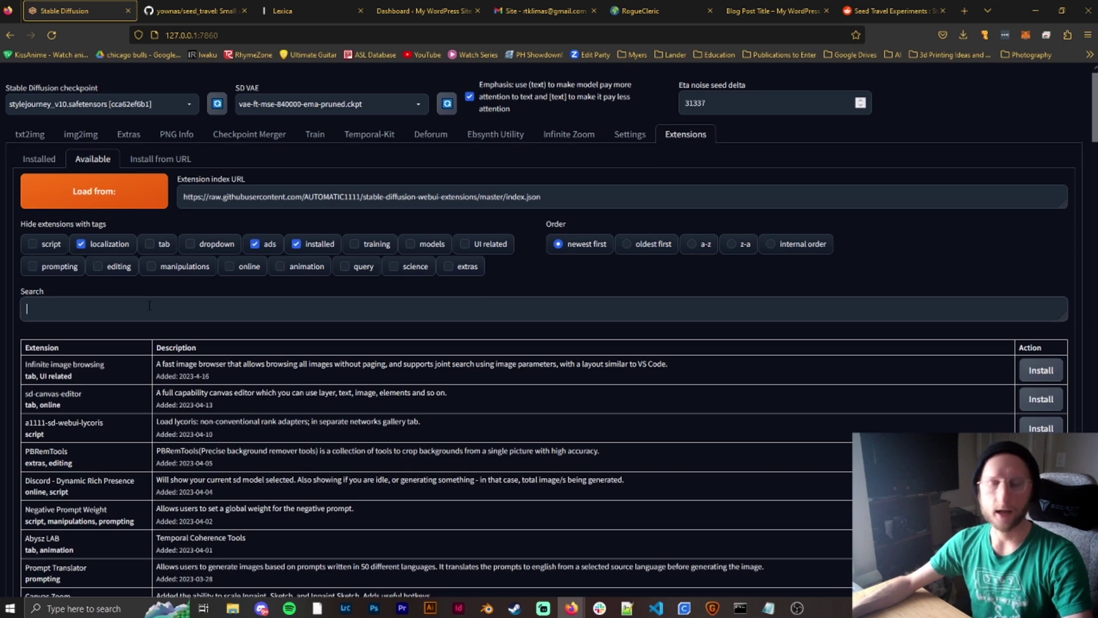
type("seed t")
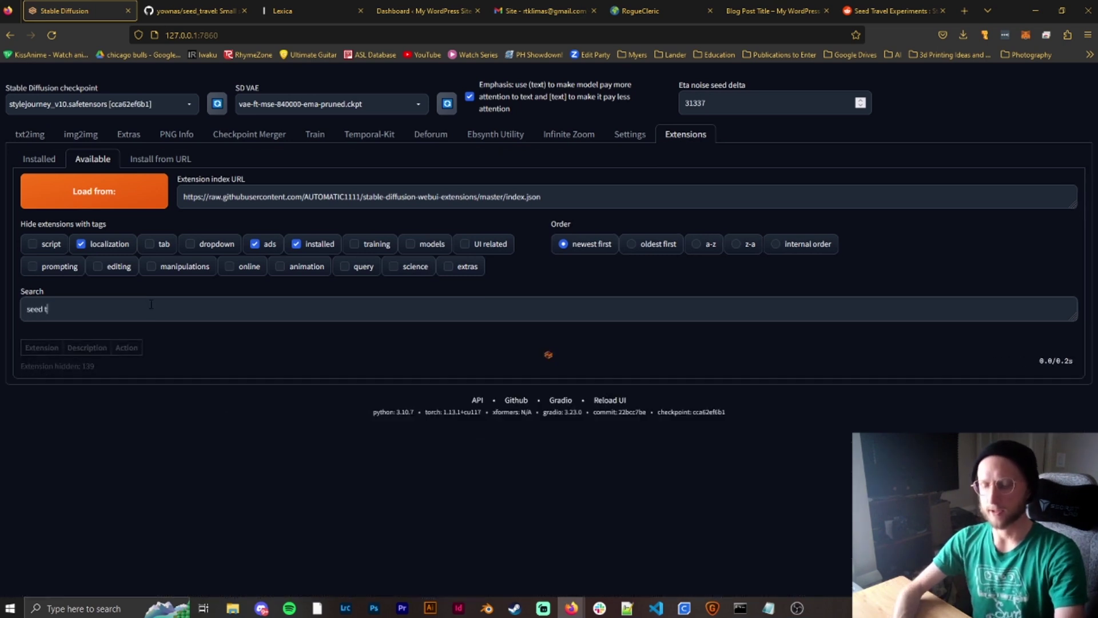
type("ravel")
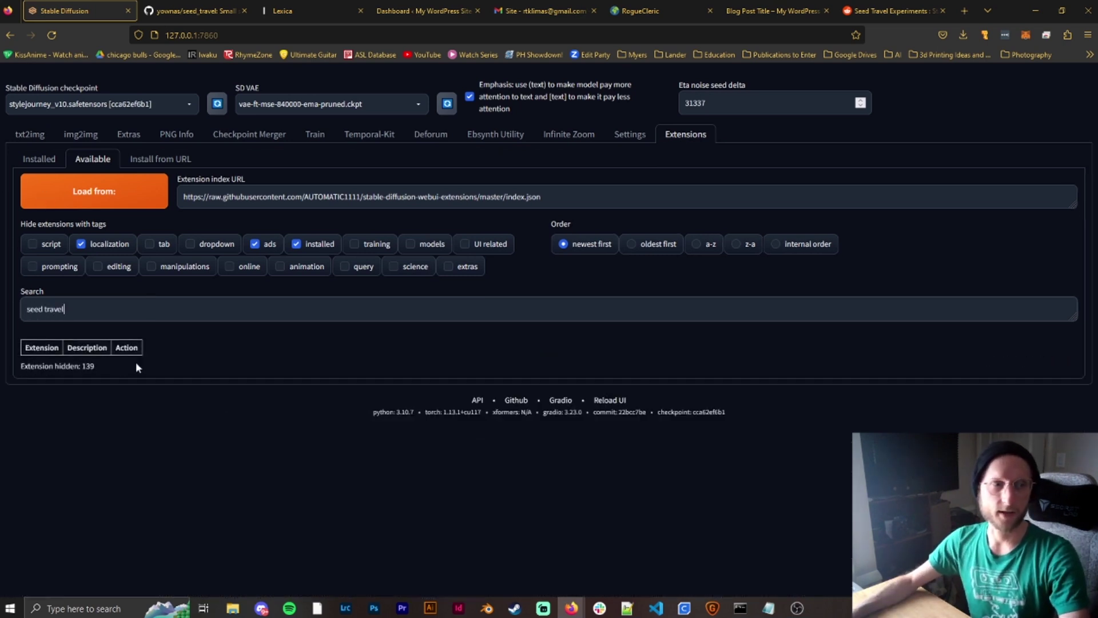
left_click(39, 159)
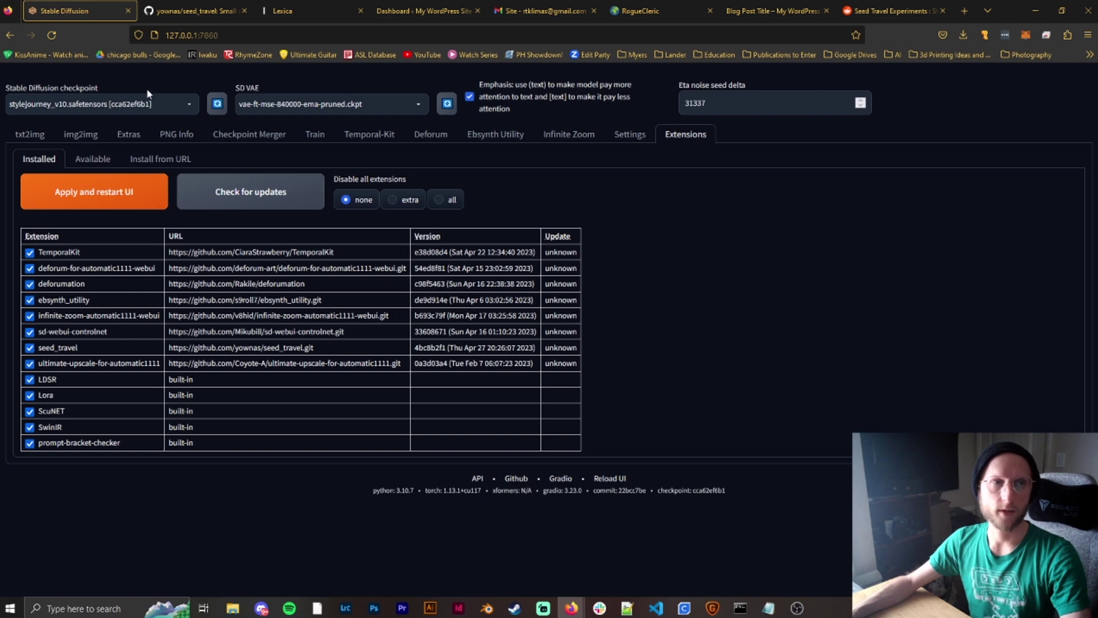
Back in txt2img, look over the sampling methods while keeping Euler a
left_click(29, 134)
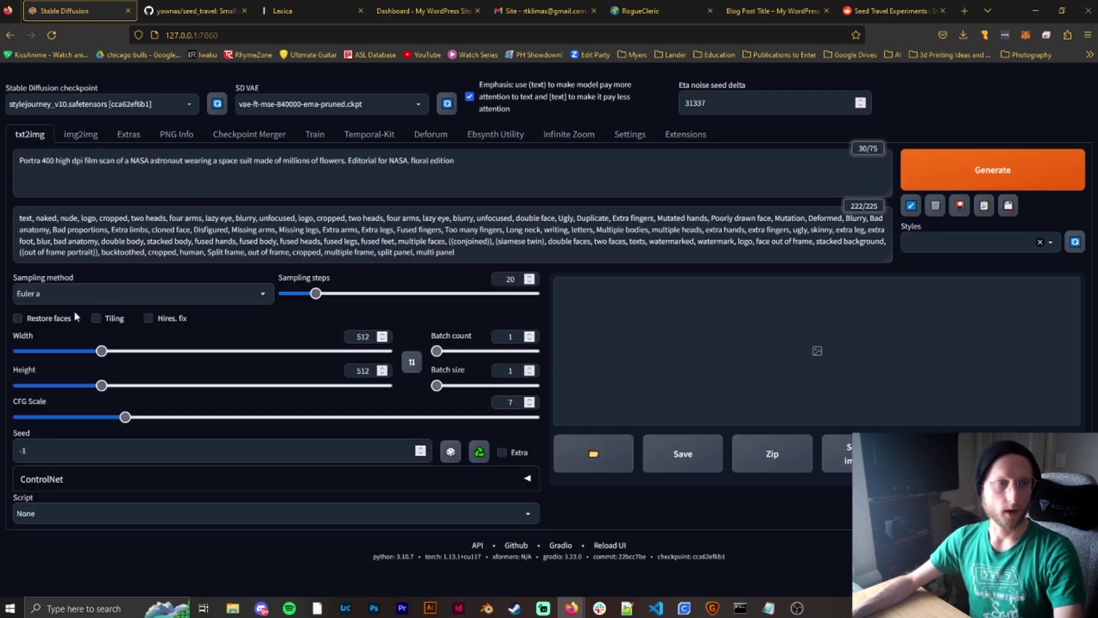
left_click(225, 296)
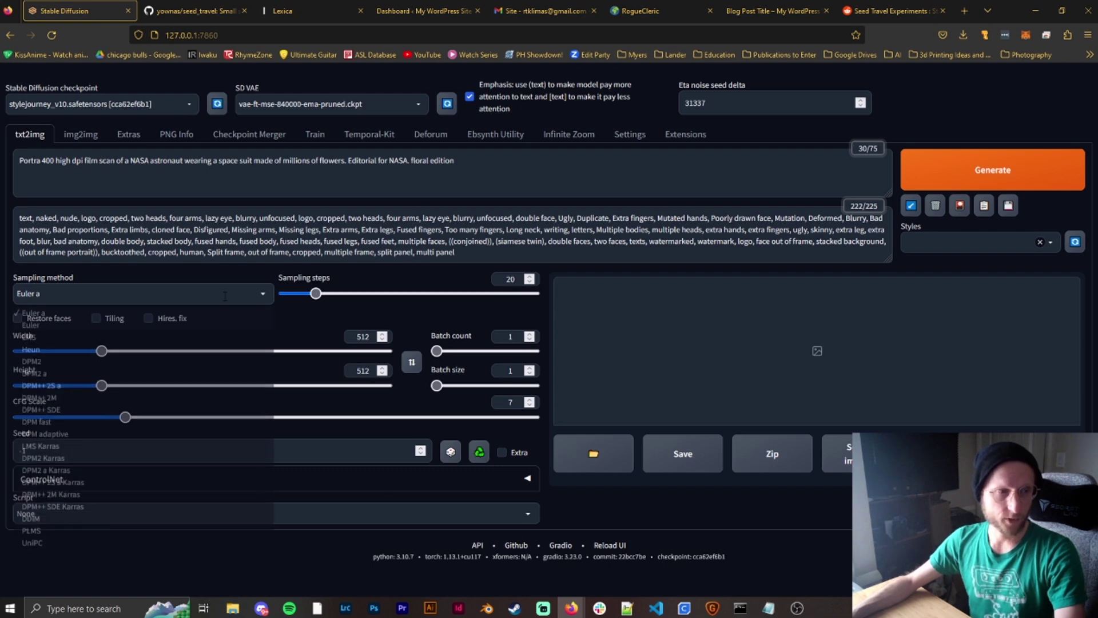
left_click(229, 273)
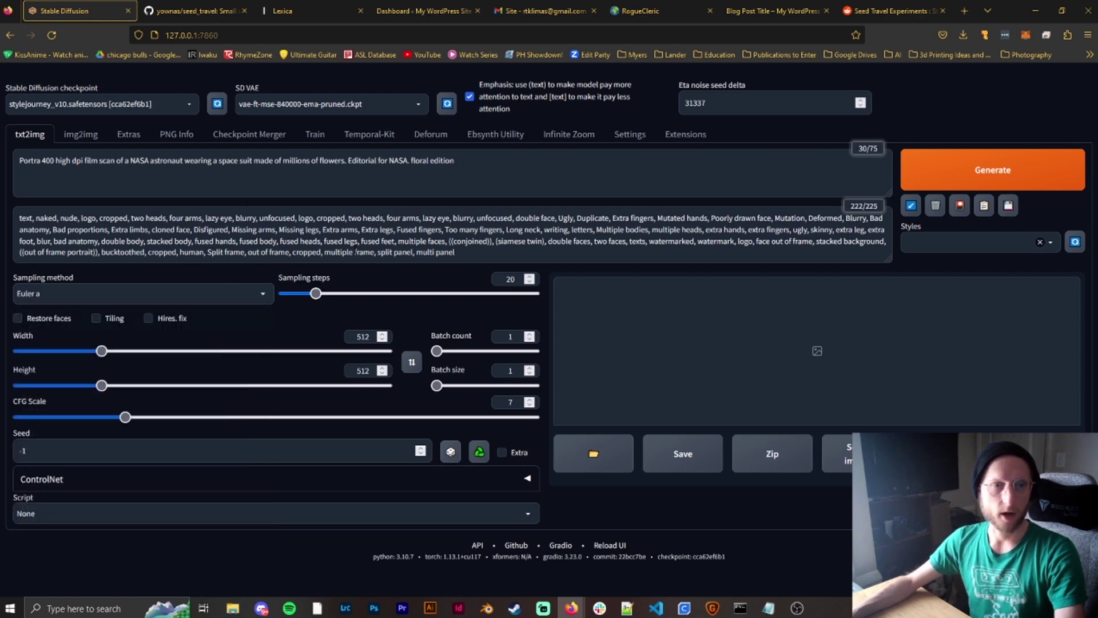
left_click(163, 298)
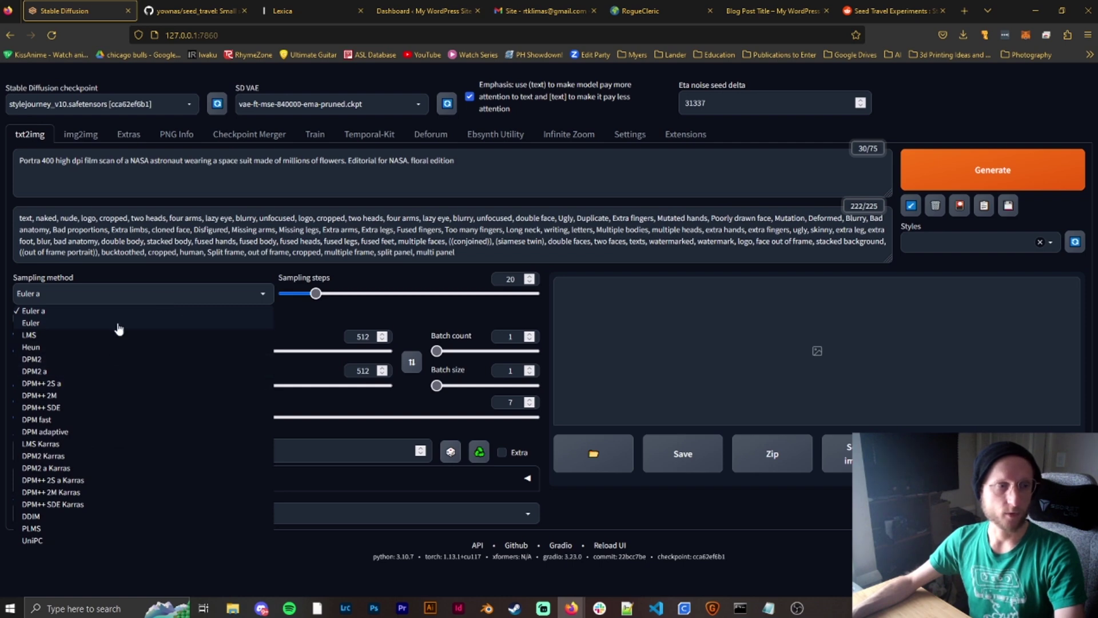
left_click(127, 291)
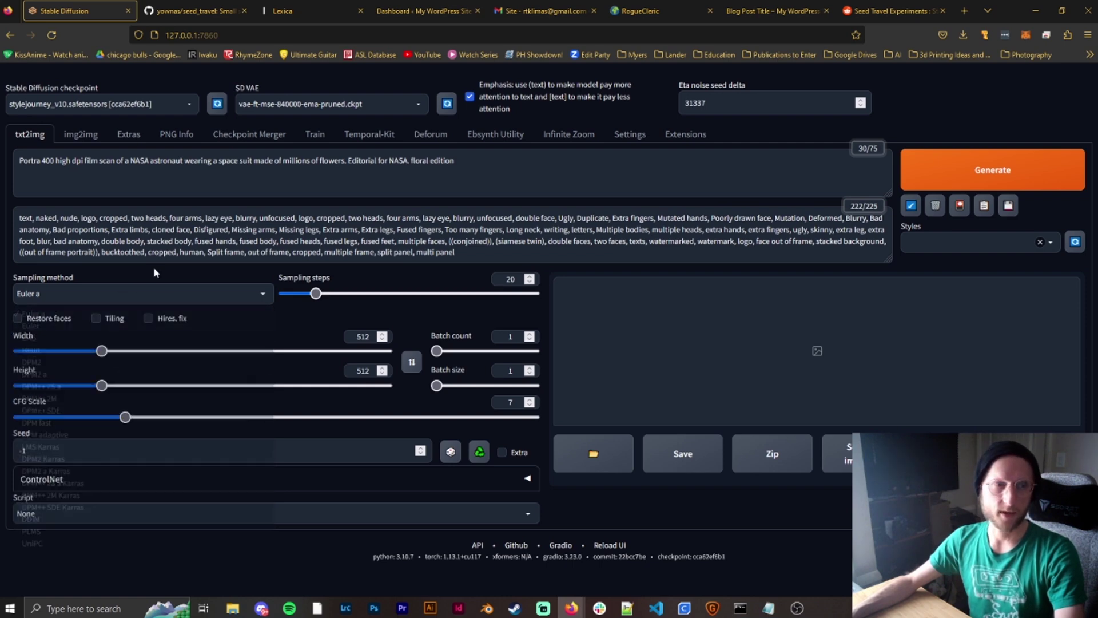
Select the Seed travel script and glance over its fields
left_click(250, 509)
left_click(131, 497)
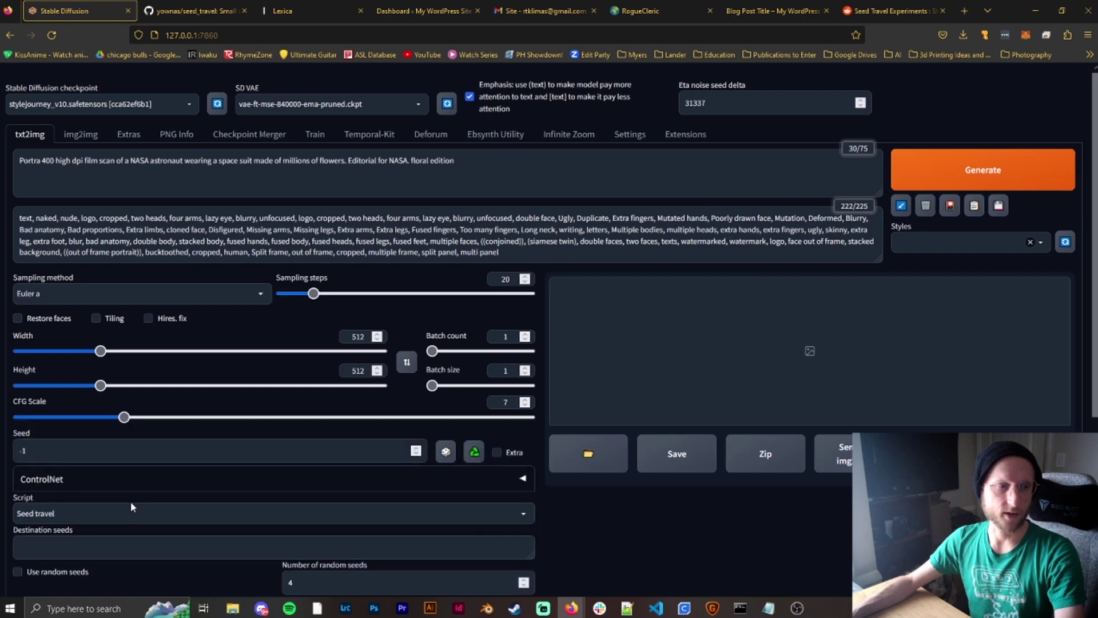
scroll(145, 520, "down", 1)
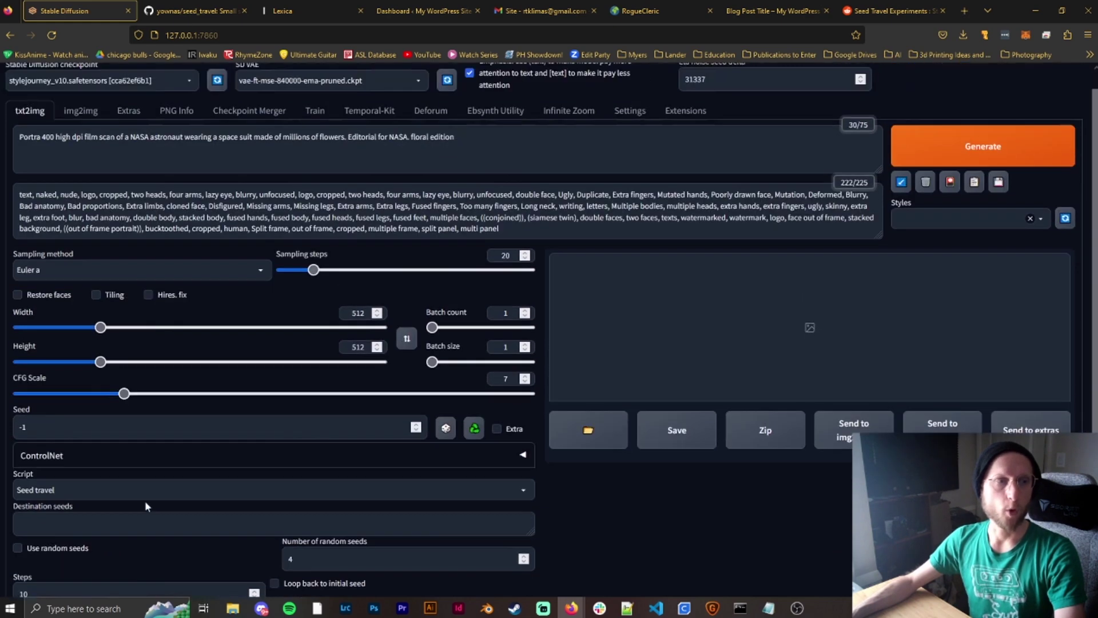
scroll(145, 500, "up", 1)
Switch the sampler to DPM++ 2M Karras and set sampling steps to 25
left_click(121, 291)
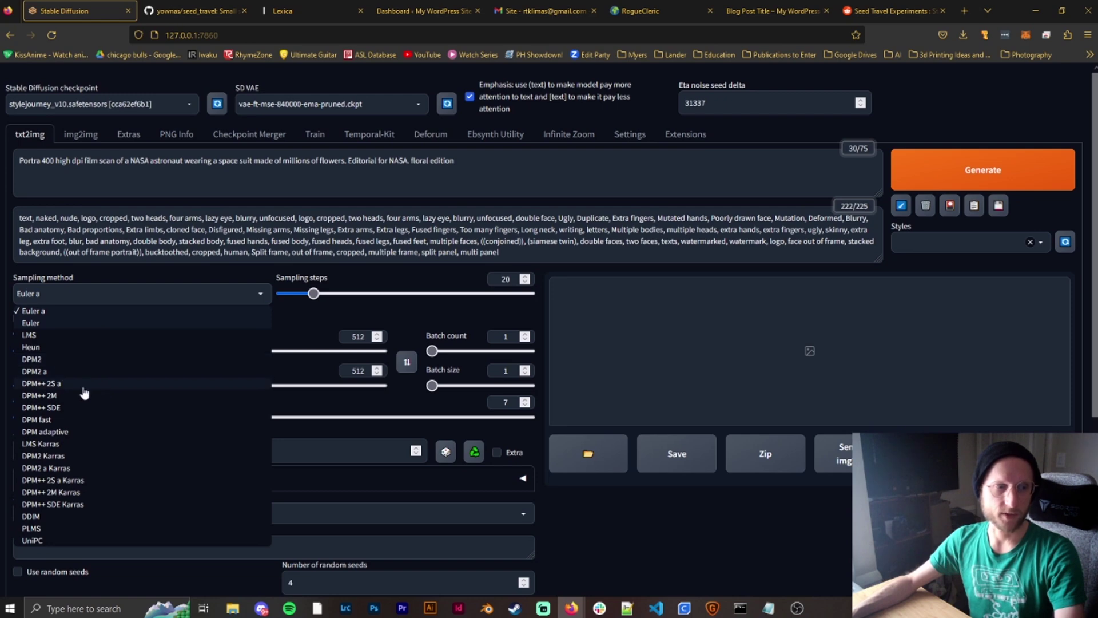
left_click(80, 495)
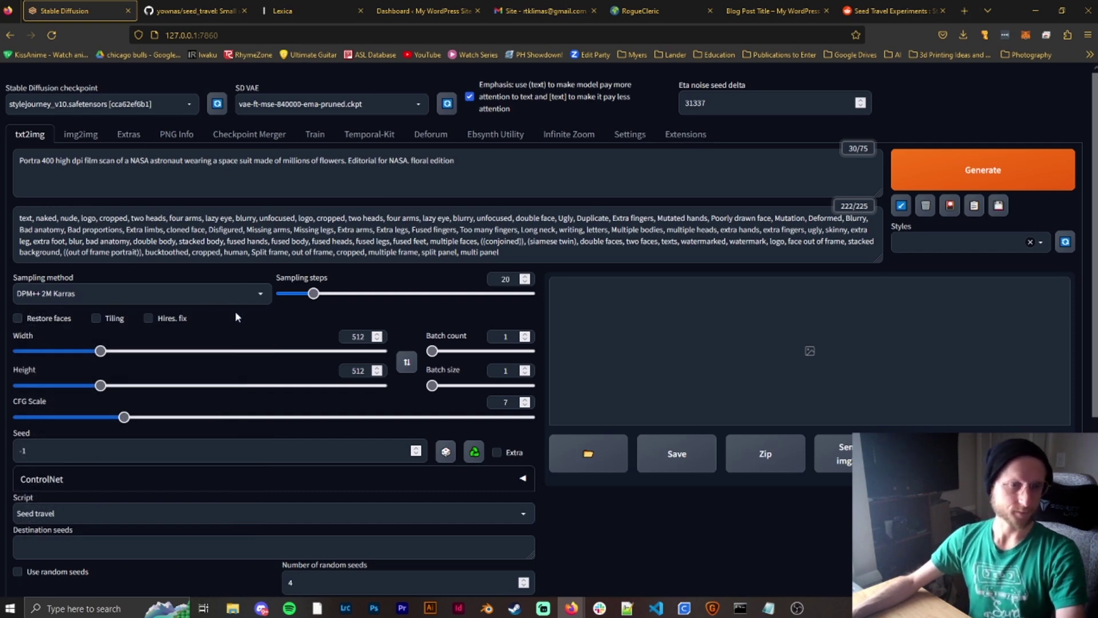
double_click(506, 278)
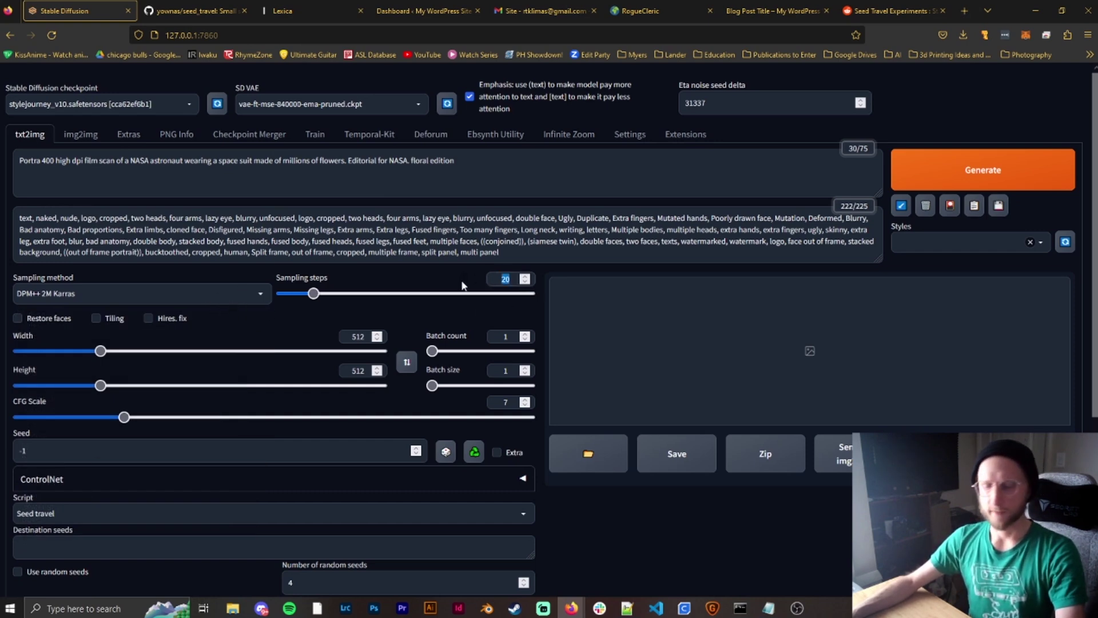
type("25")
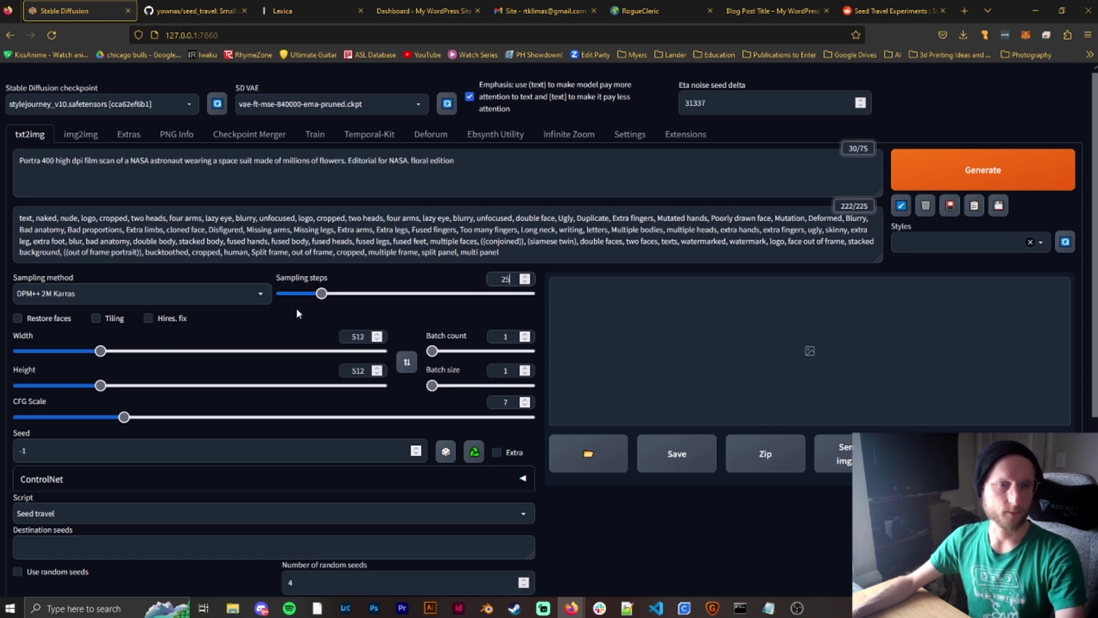
Set the Script dropdown back to None
scroll(291, 307, "down", 2)
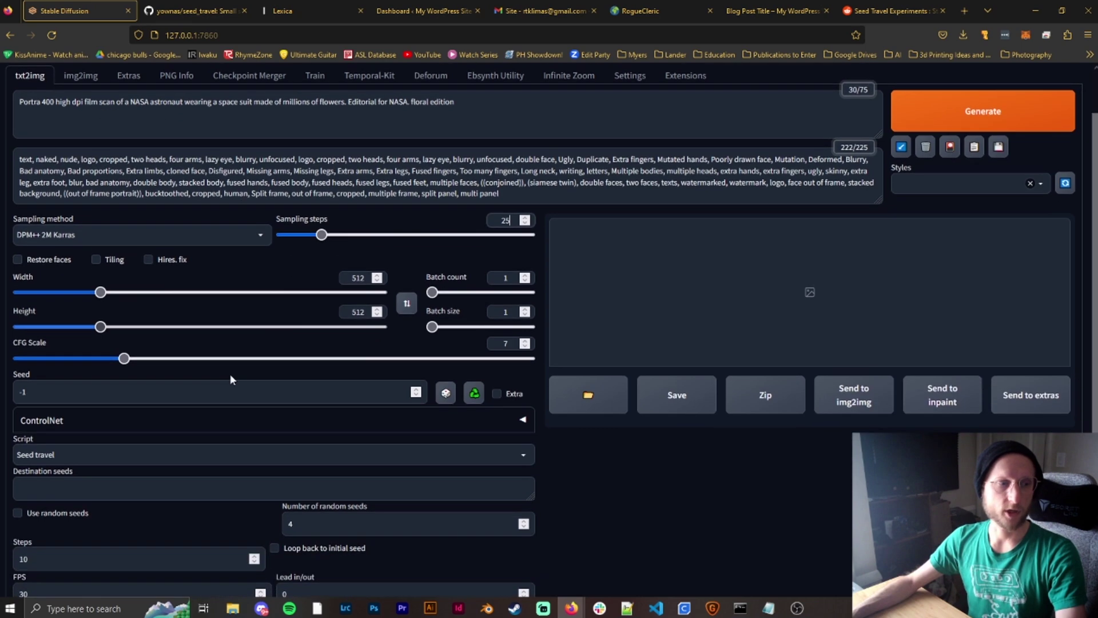
left_click(80, 454)
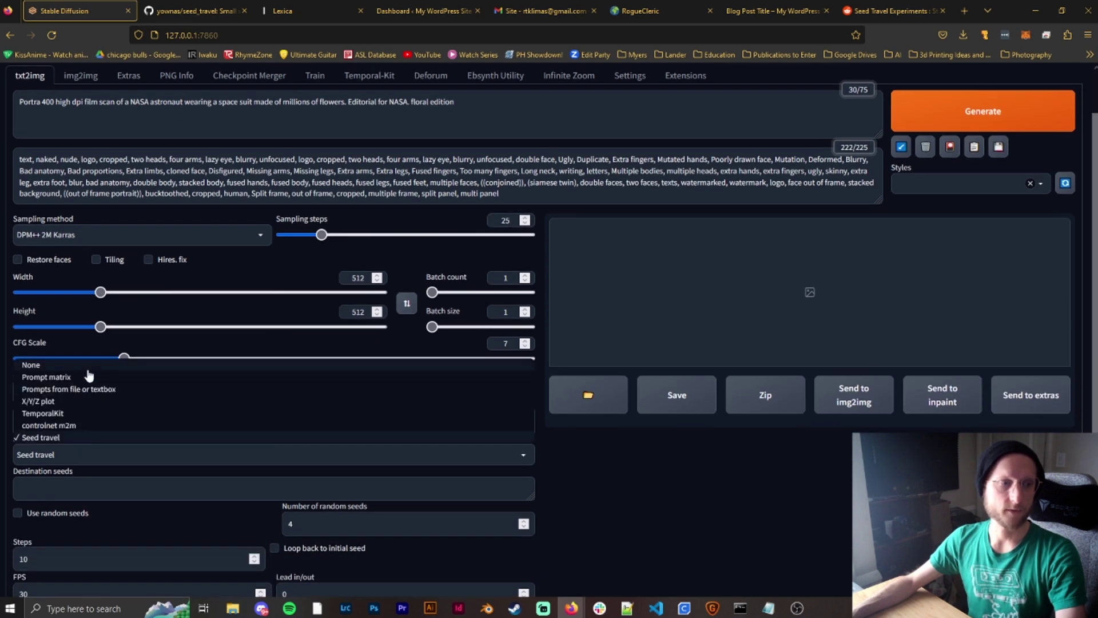
left_click(86, 366)
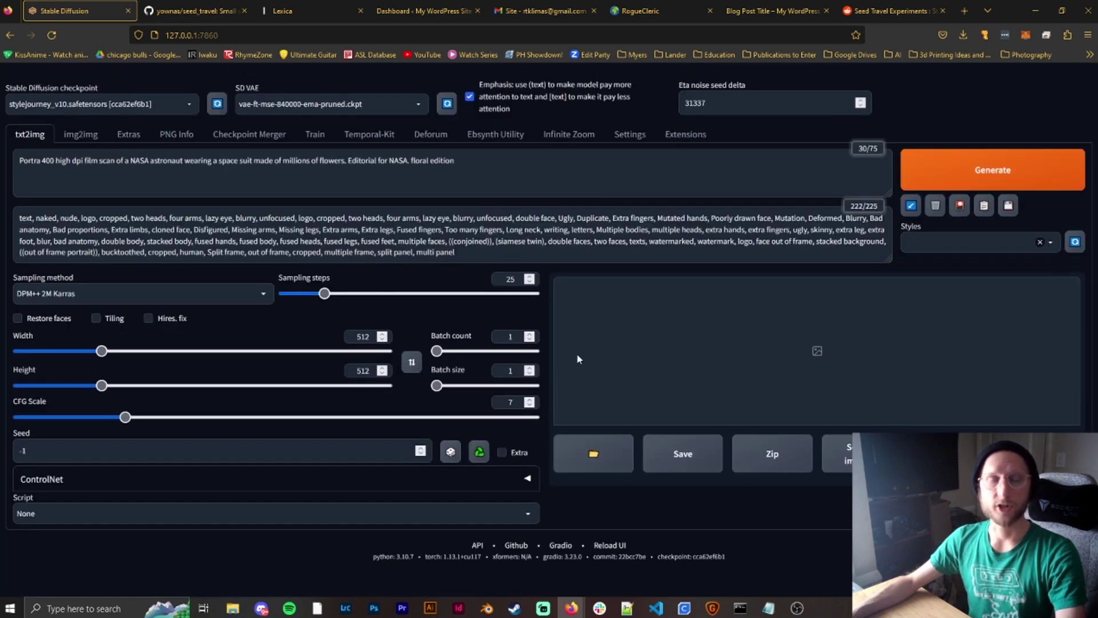
Raise batch count to 100, generate the astronaut images, and scroll the gallery
left_click_drag(436, 351, 619, 348)
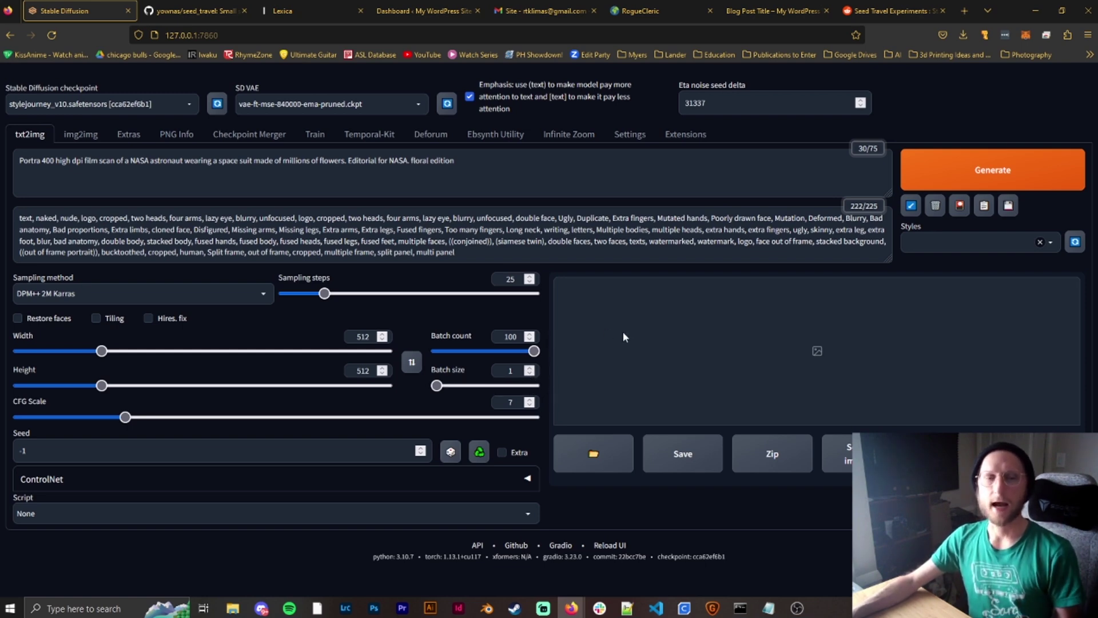
left_click(961, 182)
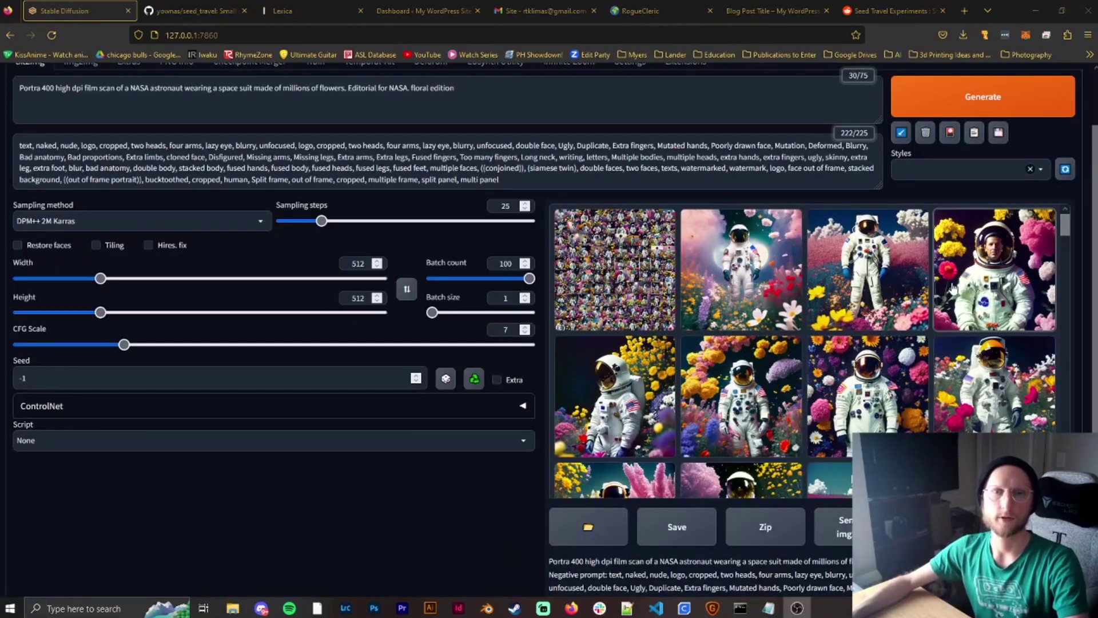
scroll(846, 342, "down", 10)
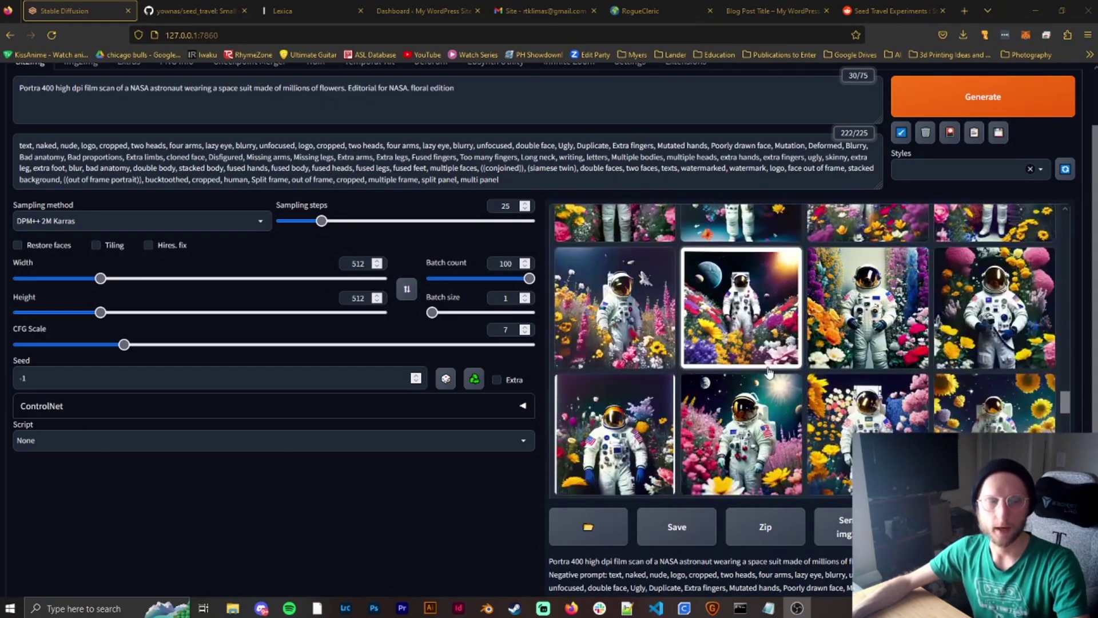
Reselect Seed travel and review its four destination seeds, 10 steps and 30 FPS
left_click(525, 440)
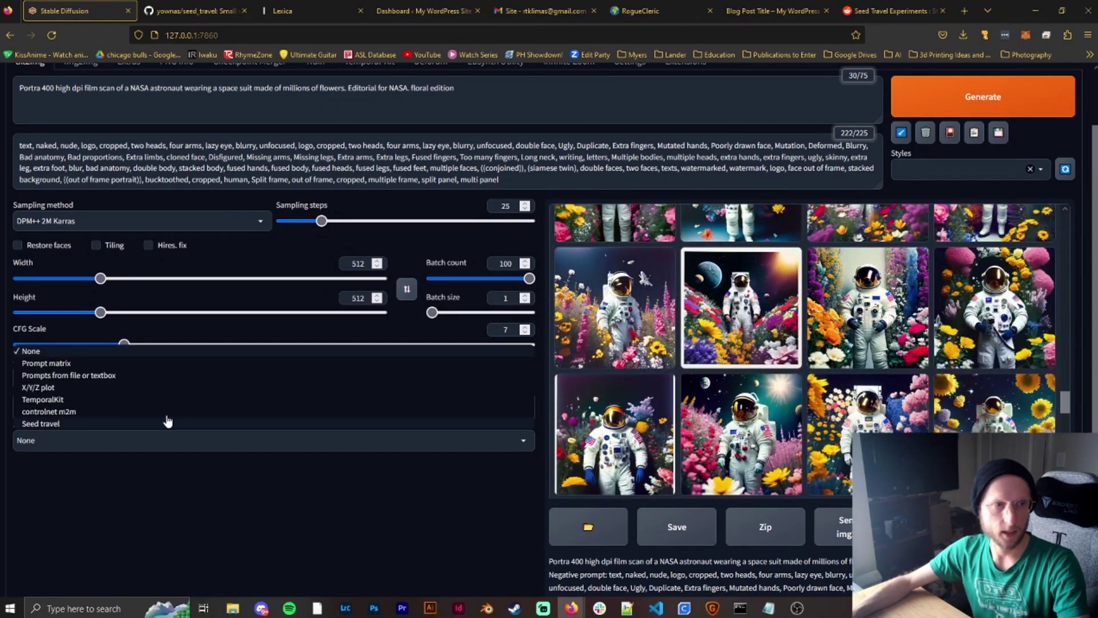
left_click(63, 421)
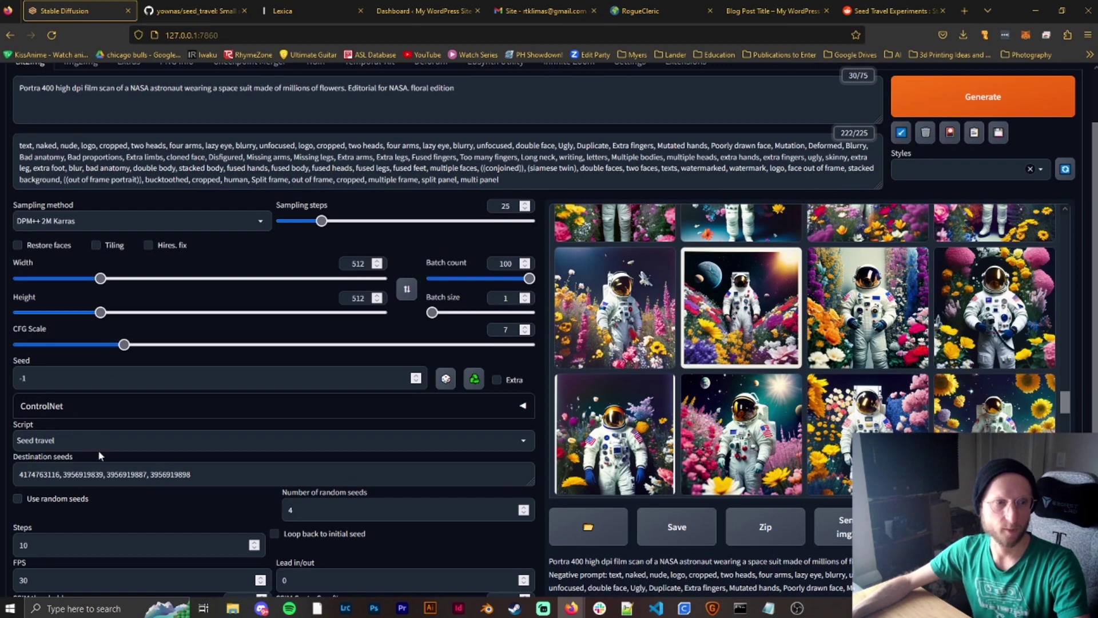
scroll(154, 460, "down", 2)
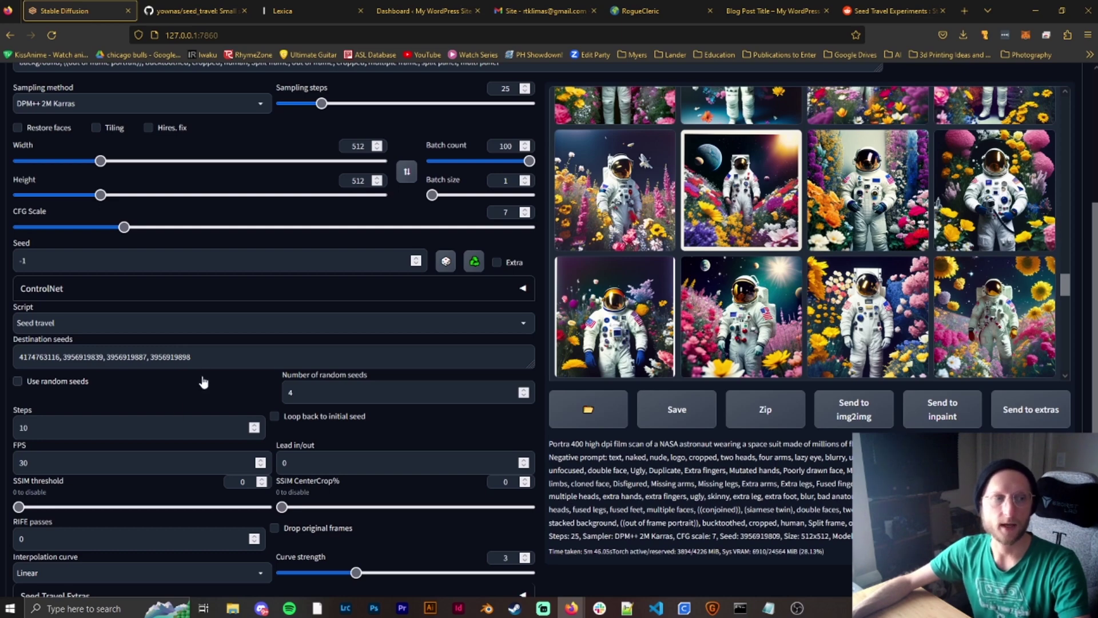
scroll(93, 390, "down", 1)
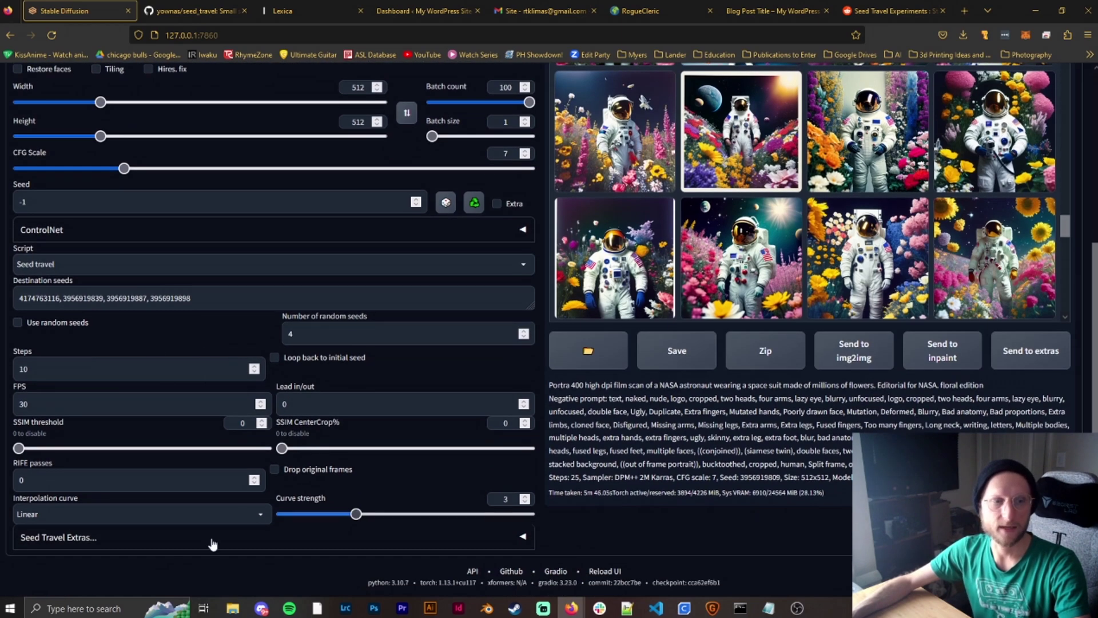
scroll(215, 301, "up", 1)
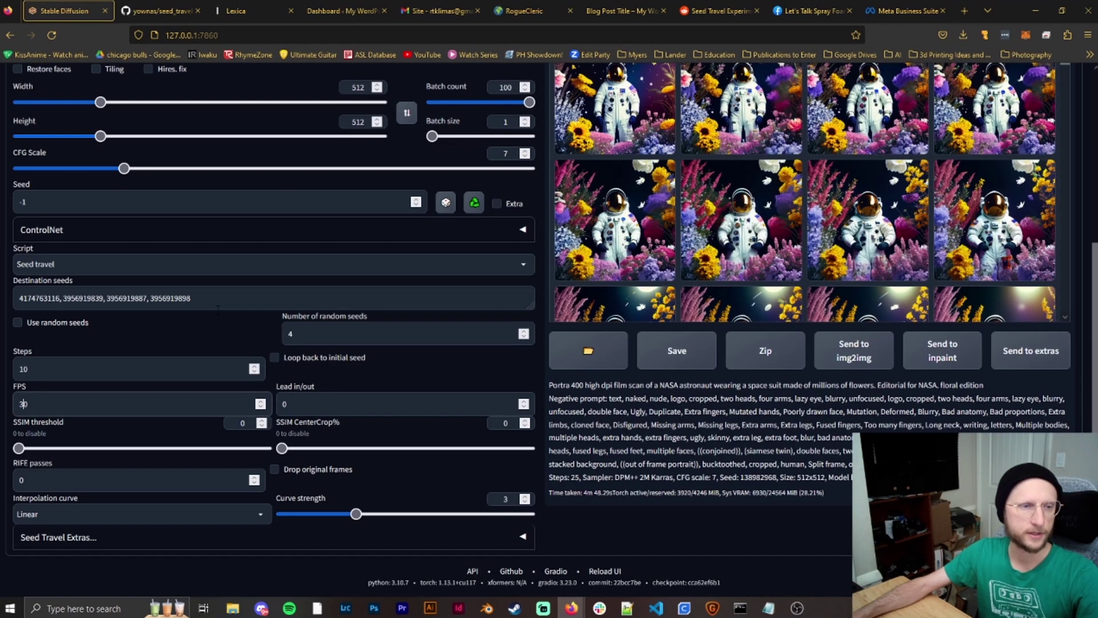
left_click(207, 331)
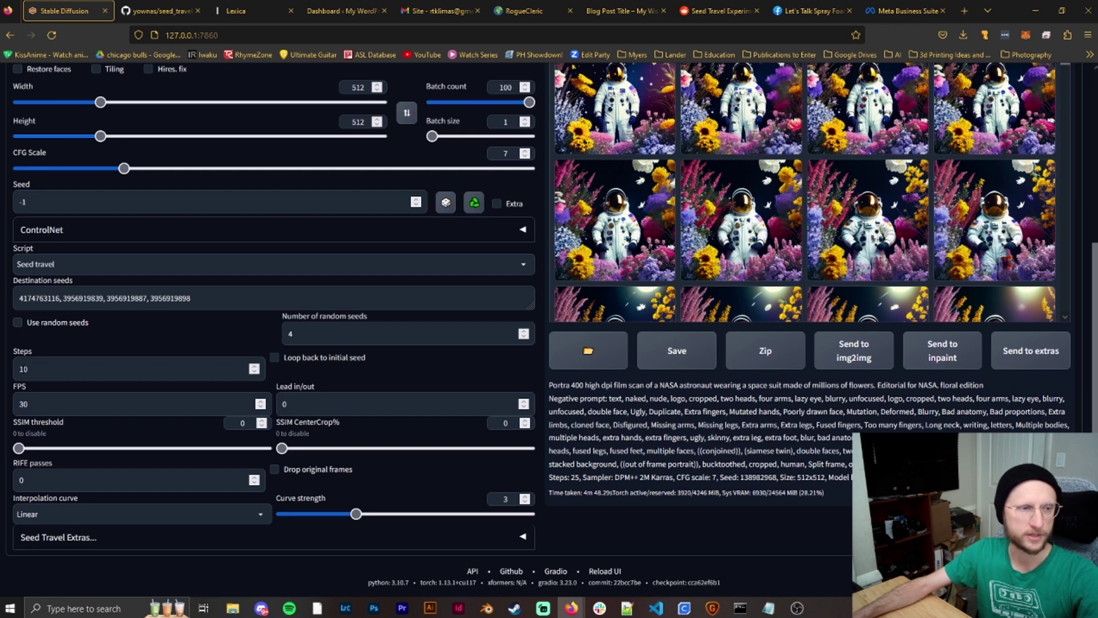
Change the Seed travel steps from 10 to 20, with the seed_travel README opened for reference
left_click(23, 367)
key("BackSpace")
type("2")
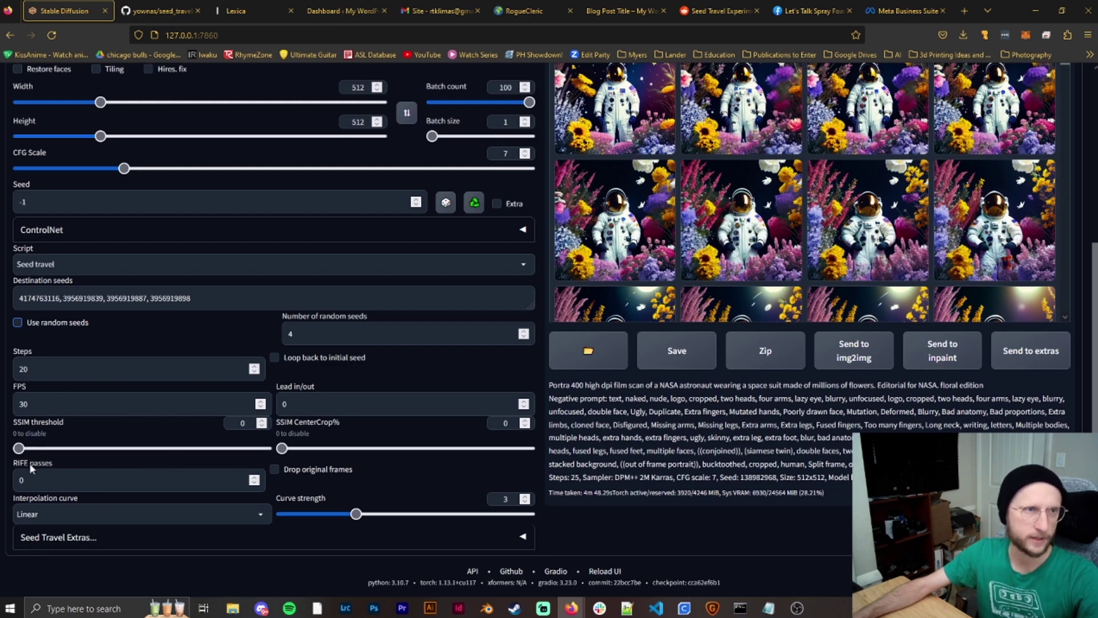
left_click(170, 5)
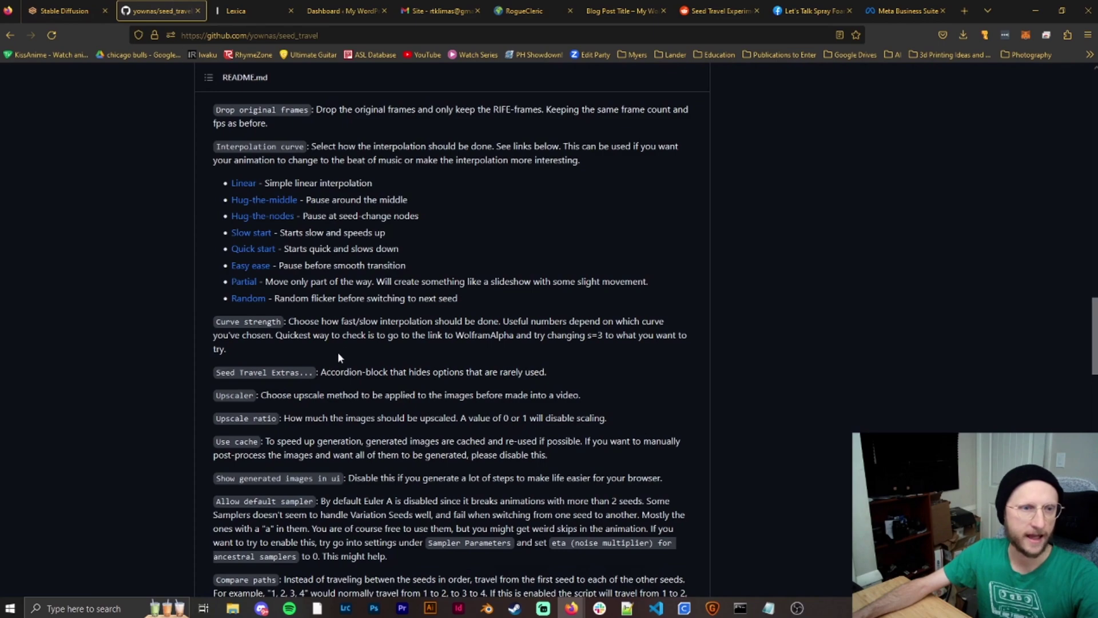
Compare the web UI's SSIM threshold of 0.4 with the README's SSIM threshold guidance
scroll(340, 350, "down", 3)
scroll(342, 348, "up", 9)
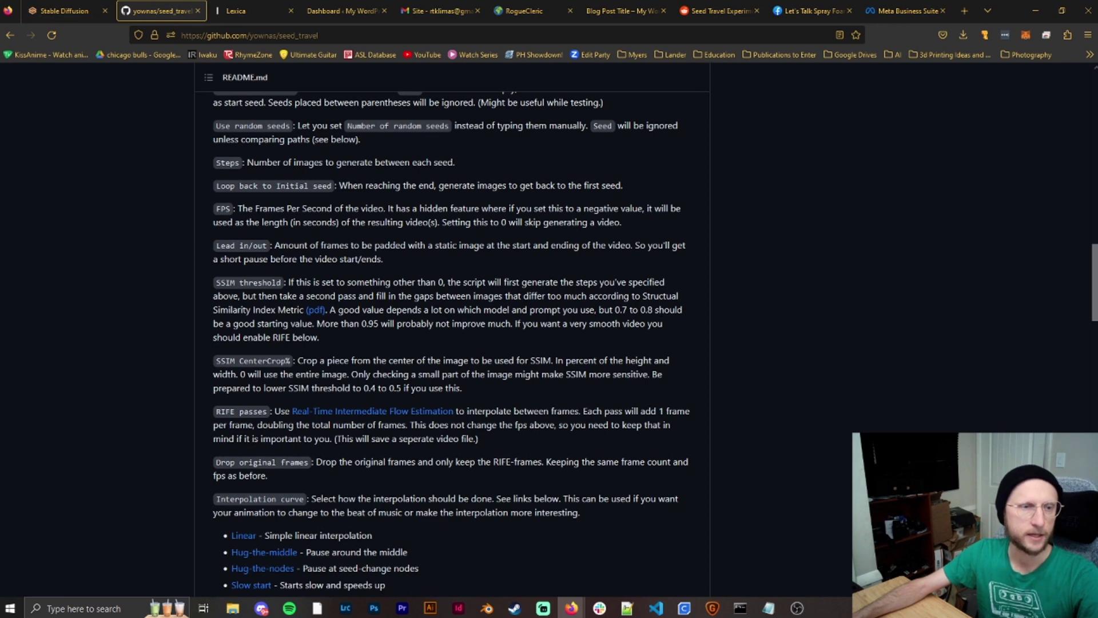
left_click(65, 10)
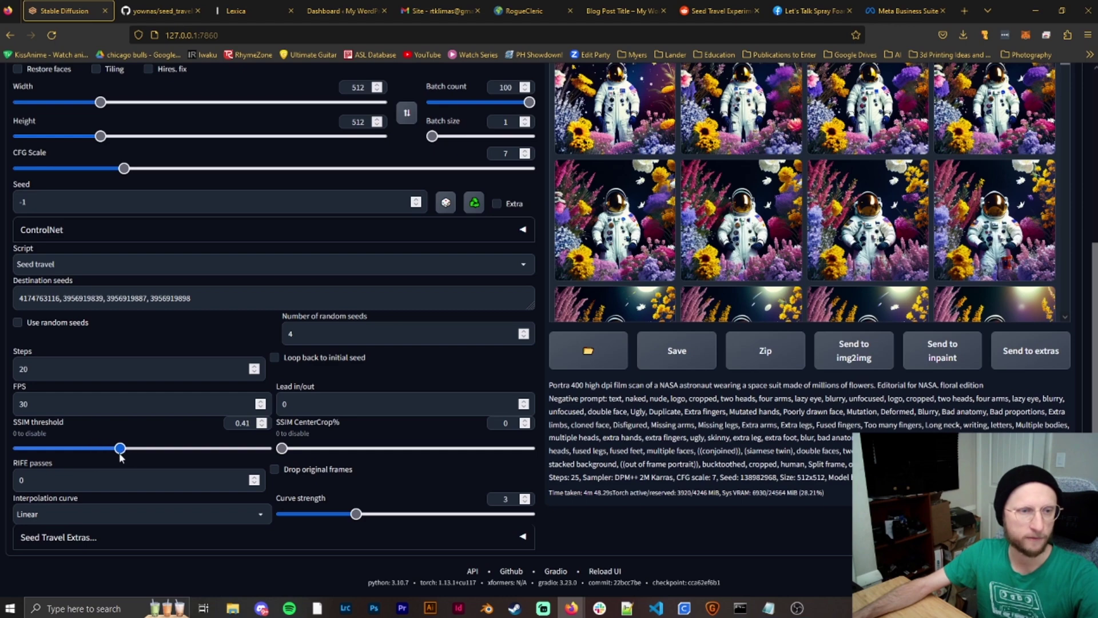
left_click(166, 8)
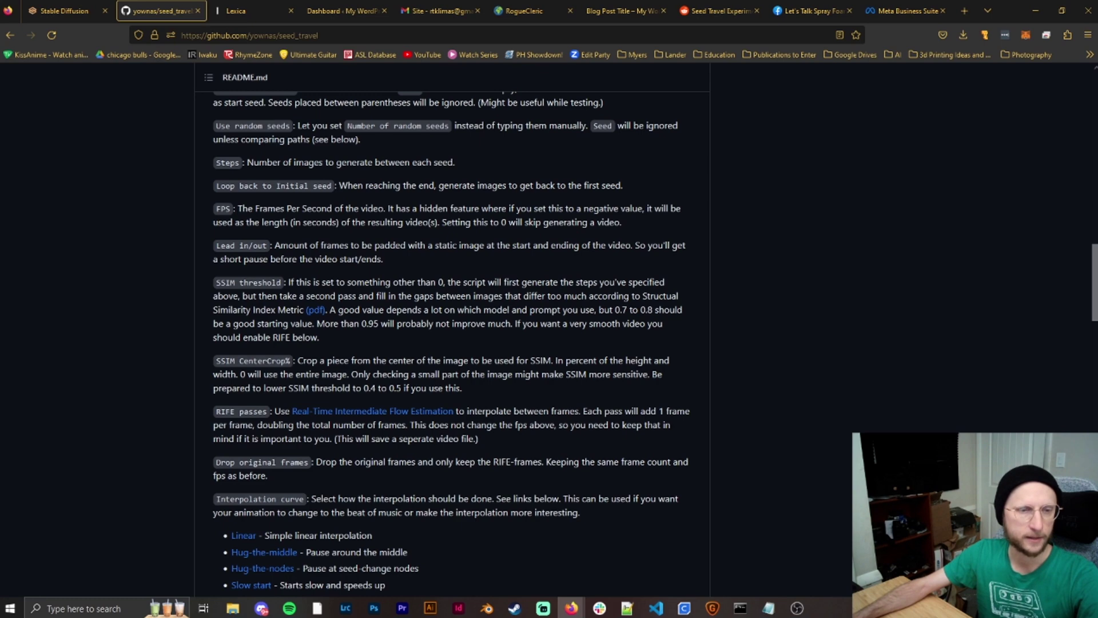
Drag the SSIM threshold back to 0 and start editing the RIFE passes count
left_click(64, 10)
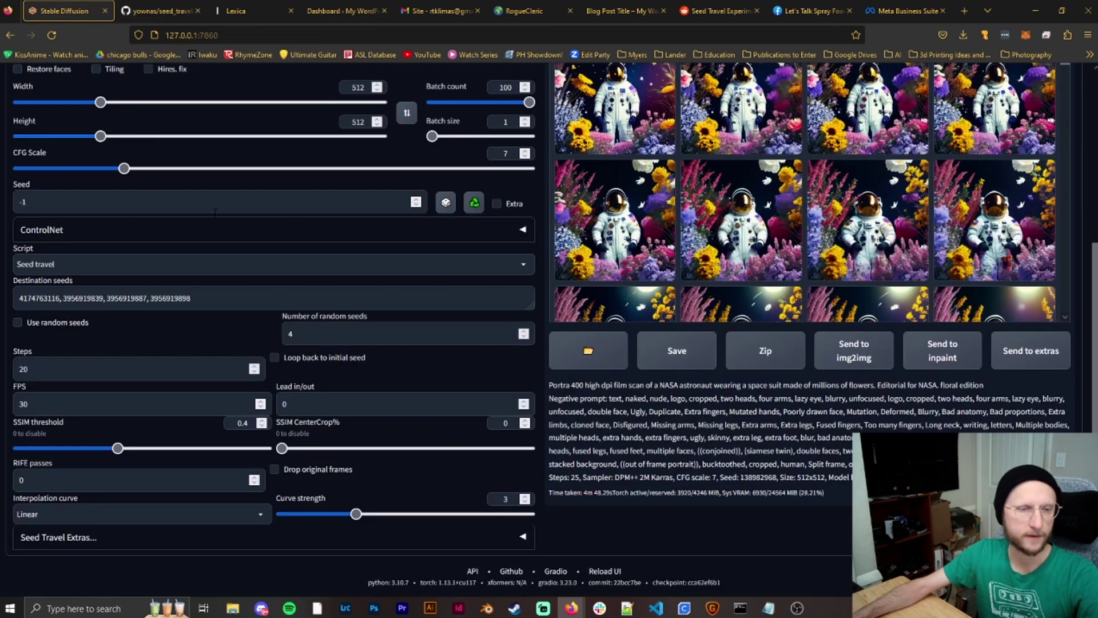
left_click_drag(283, 449, 349, 447)
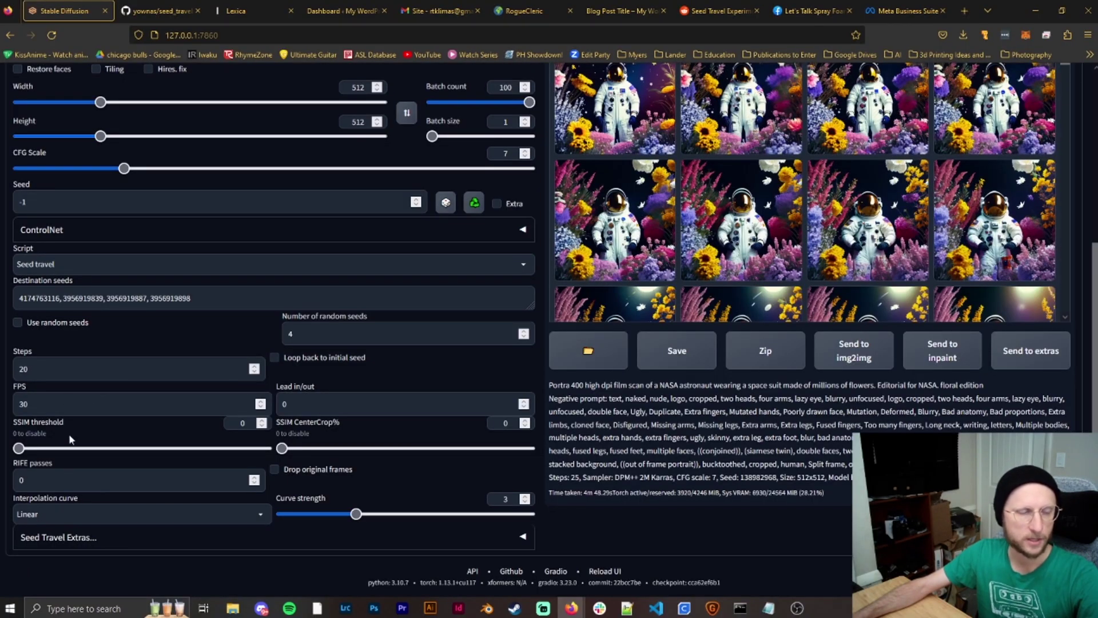
left_click(46, 472)
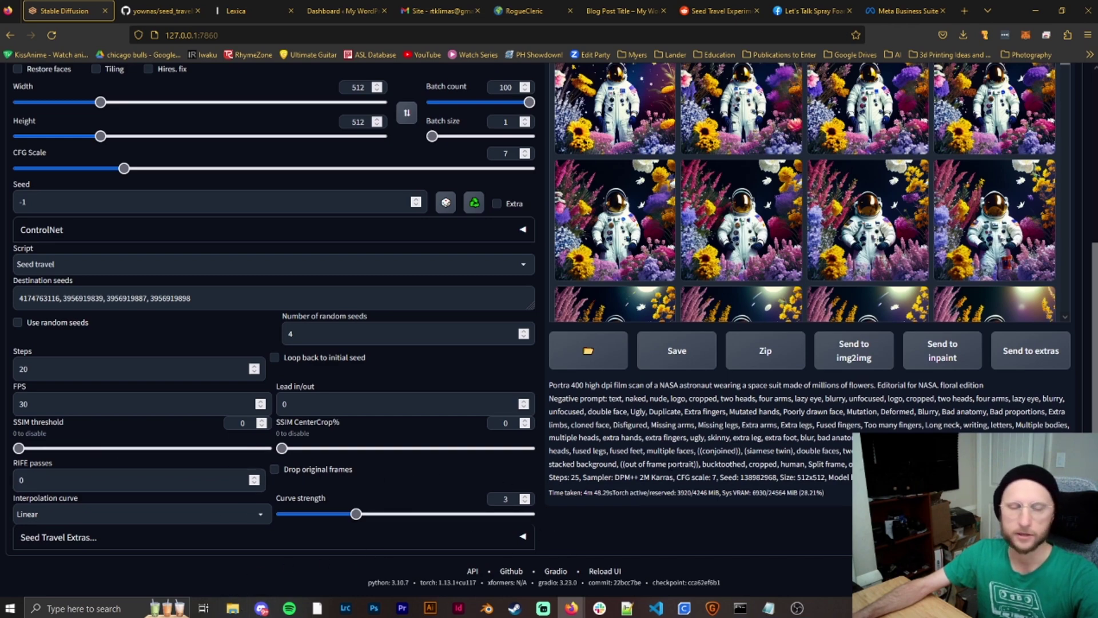
mouse_move(232, 608)
left_click(320, 555)
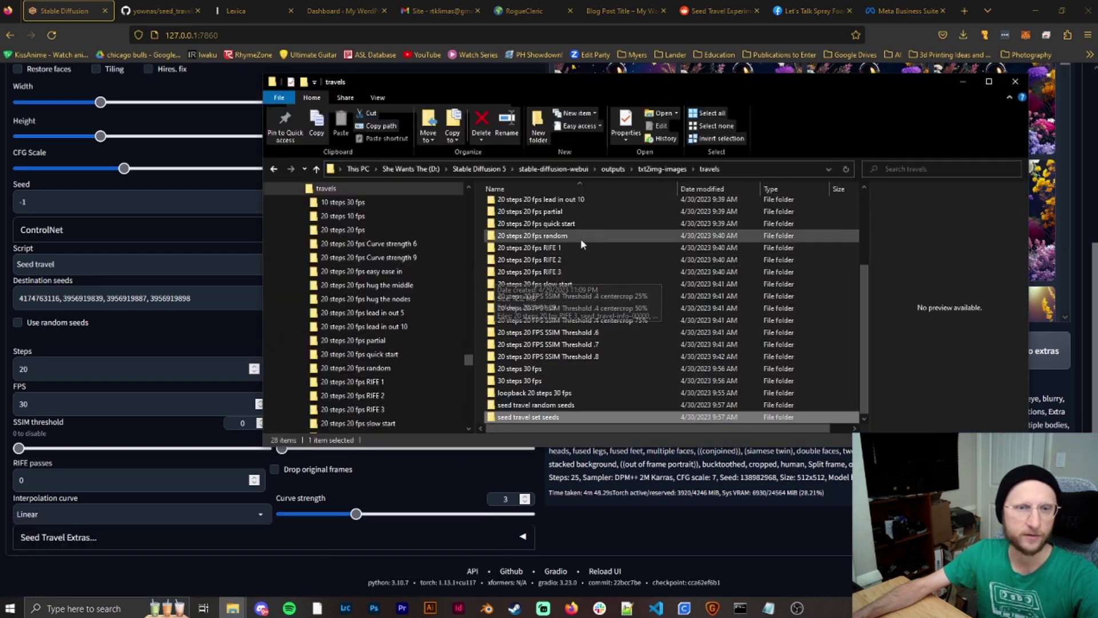
double_click(540, 248)
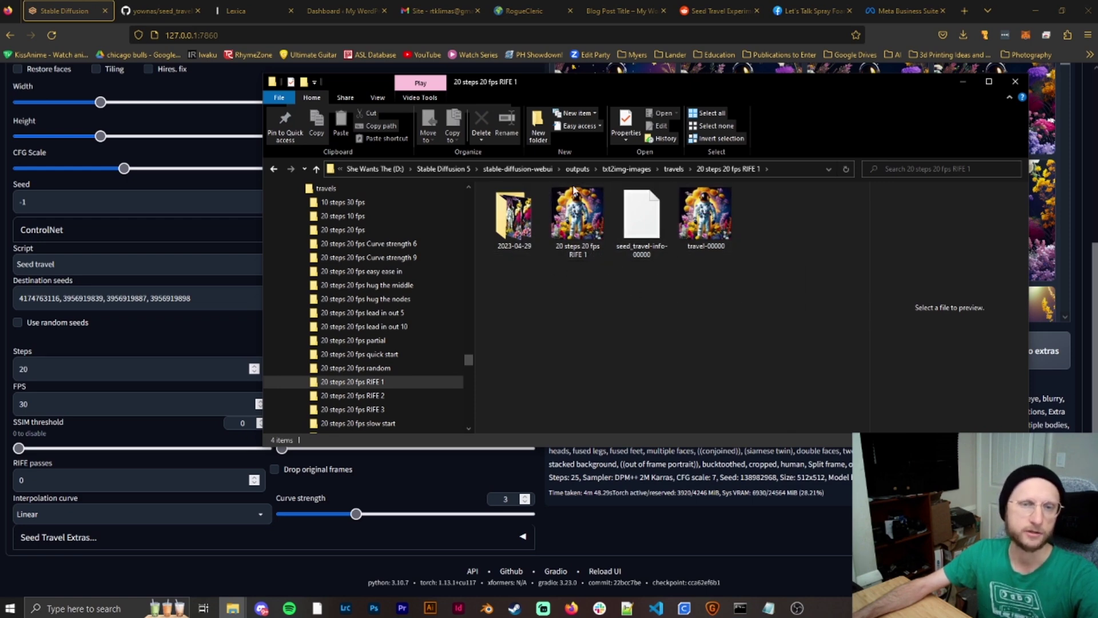
left_click(320, 572)
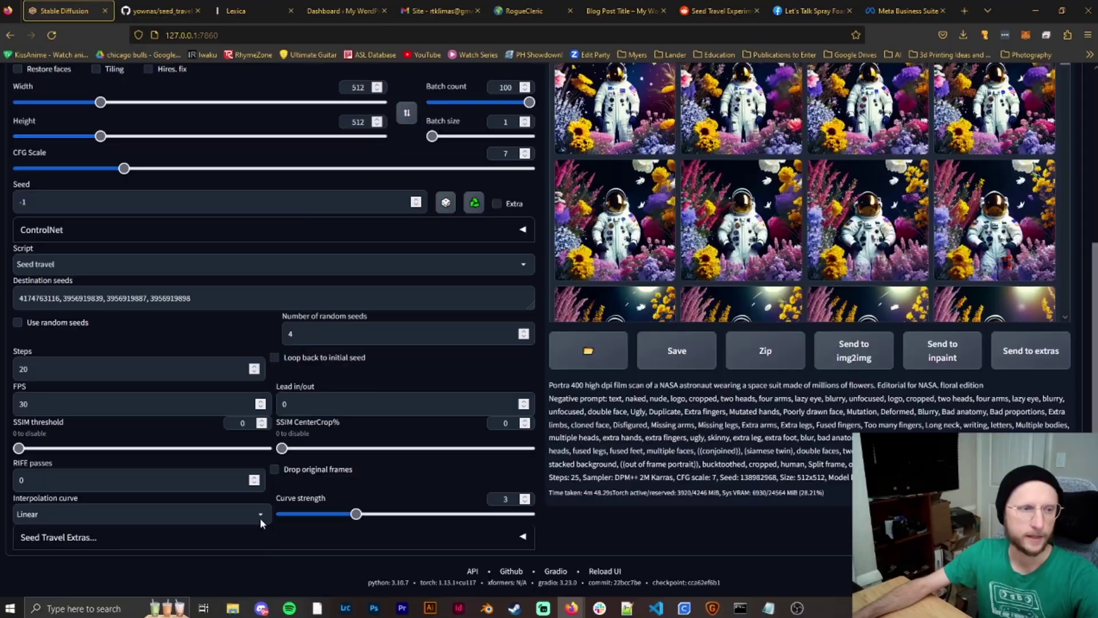
Look over the interpolation curve options, then expand the Seed Travel Extras section
left_click(259, 510)
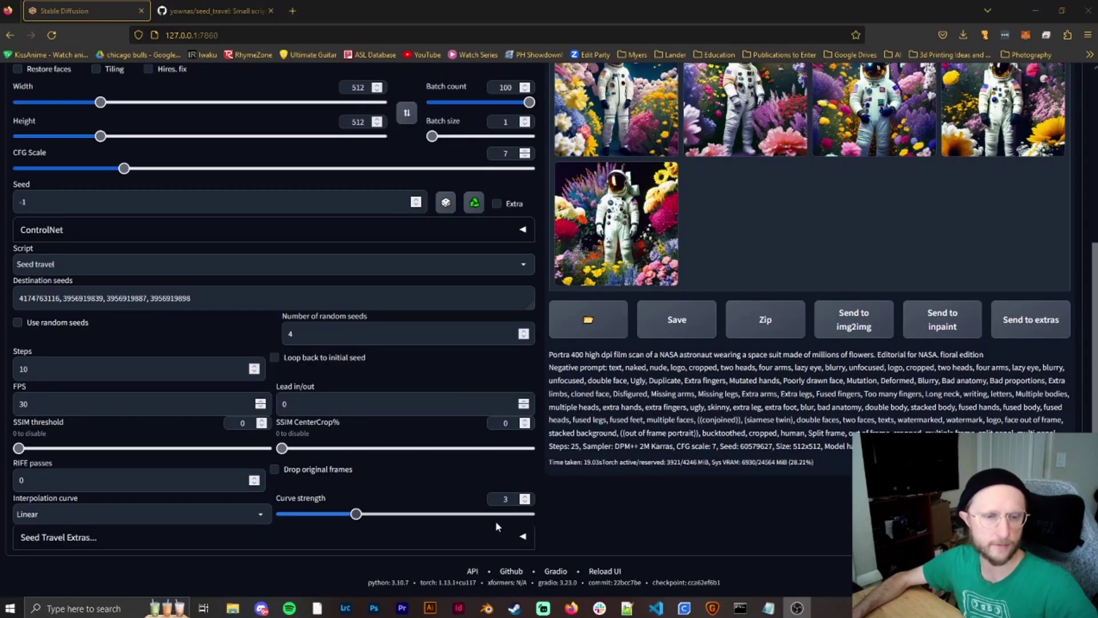
left_click(514, 537)
scroll(564, 453, "down", 5)
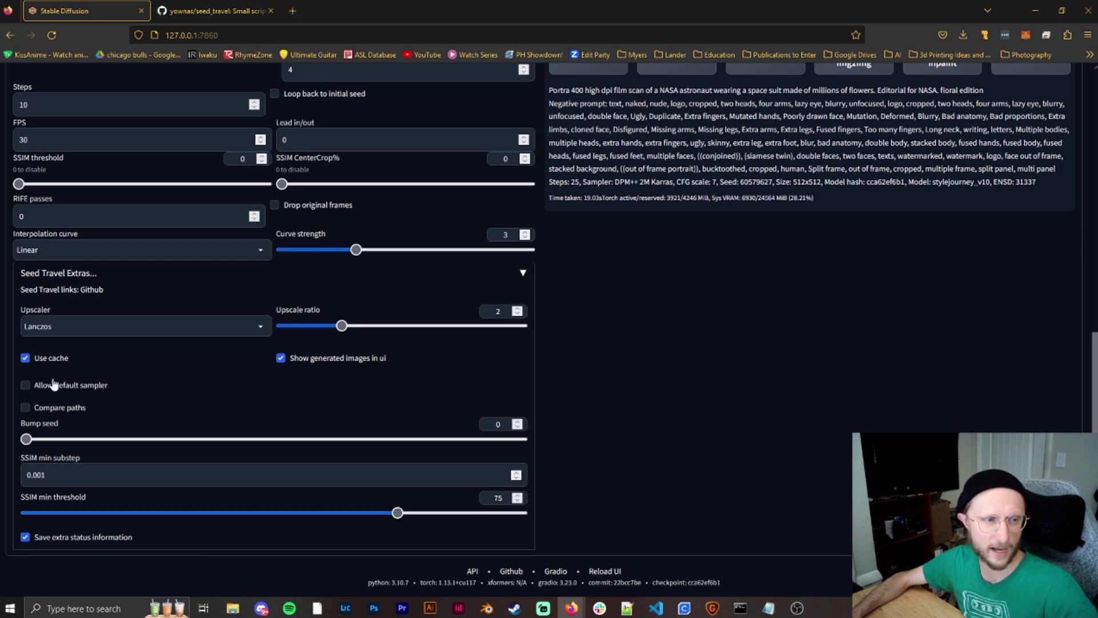
Keep Lanczos as the Seed travel upscaler and set the upscale ratio to 1
left_click(237, 326)
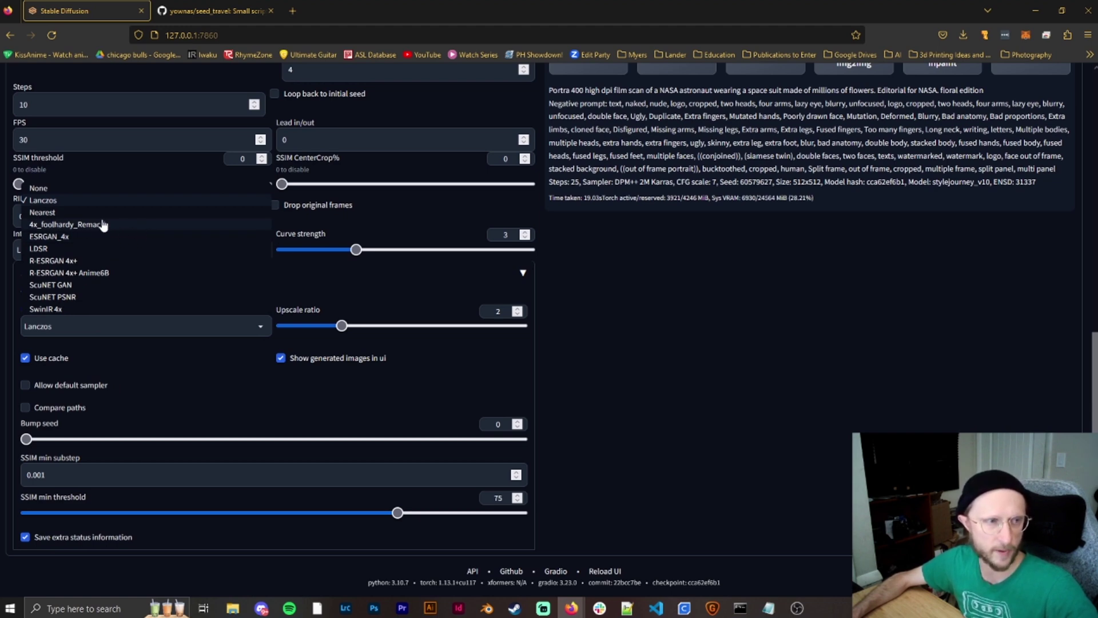
left_click(697, 357)
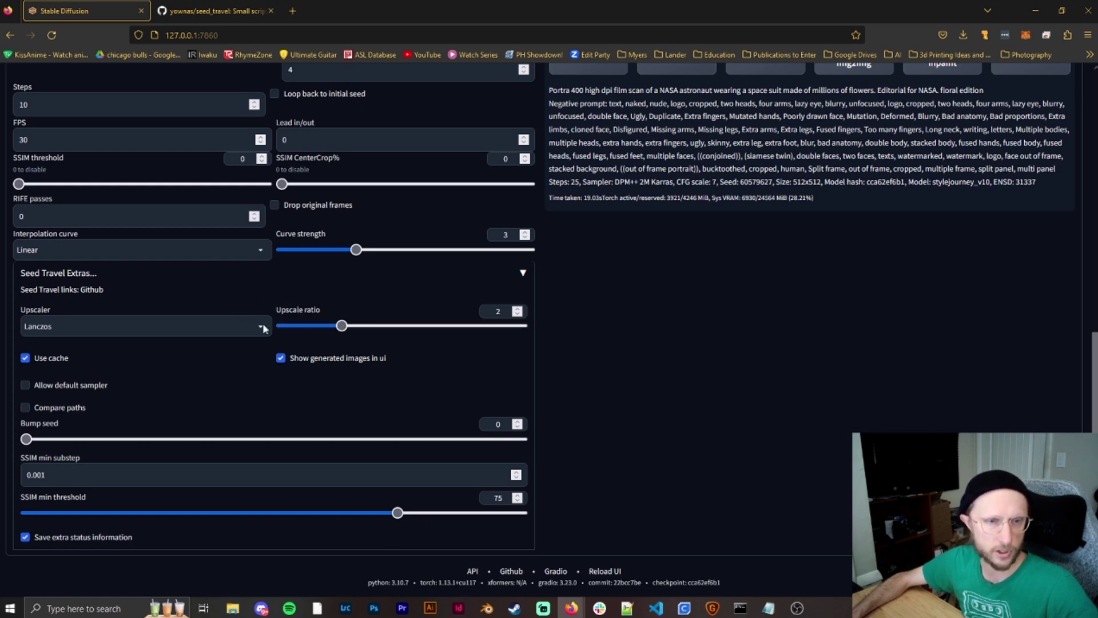
double_click(498, 310)
type("1")
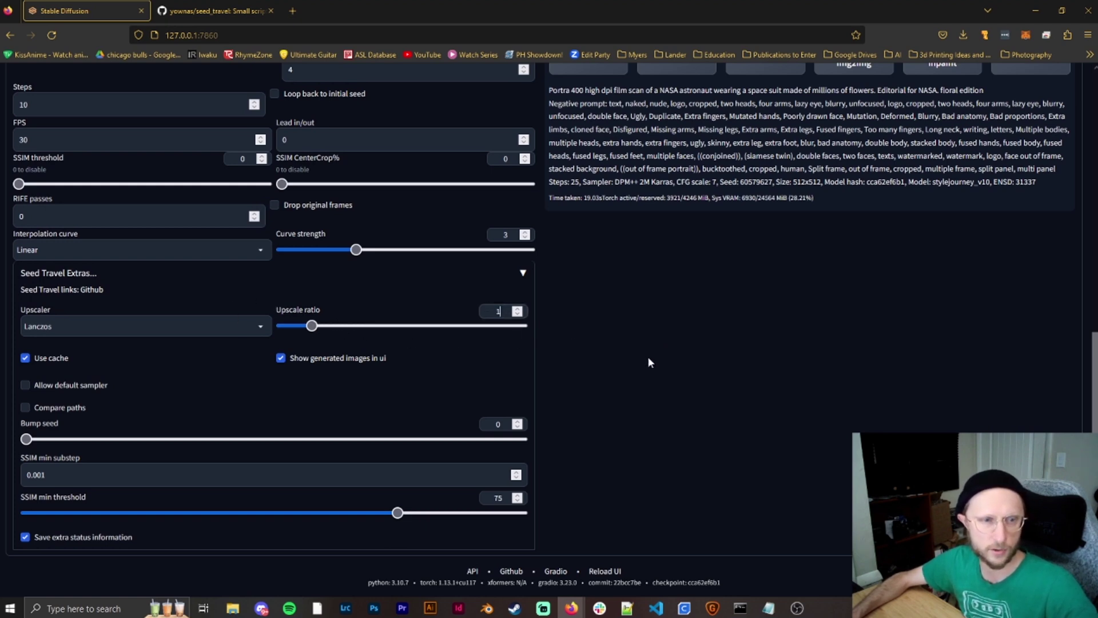
left_click(647, 356)
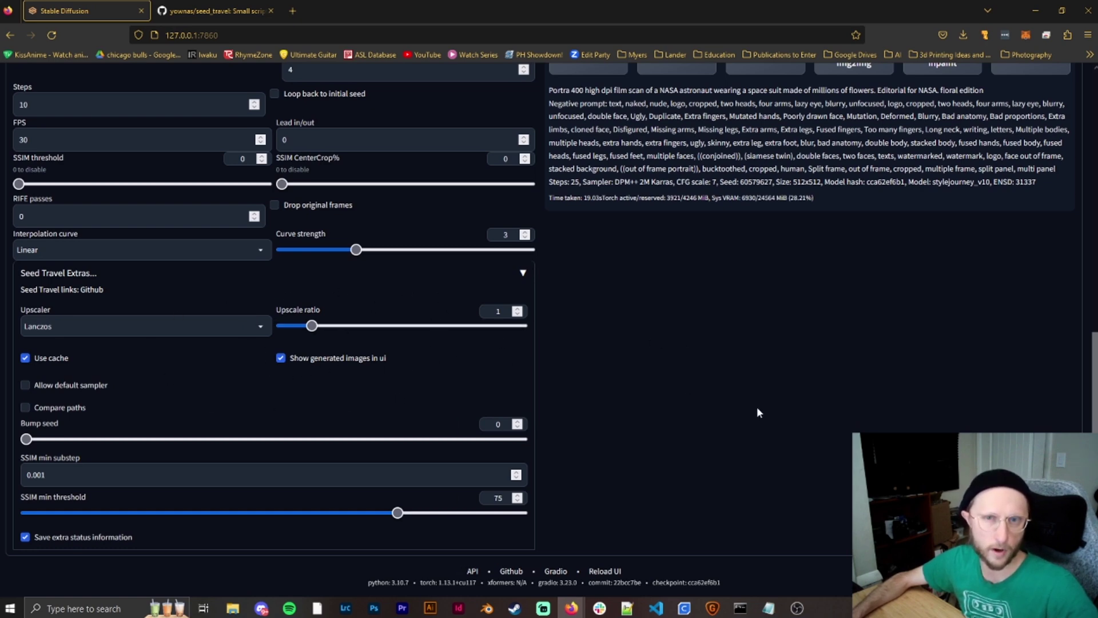
scroll(757, 407, "up", 4)
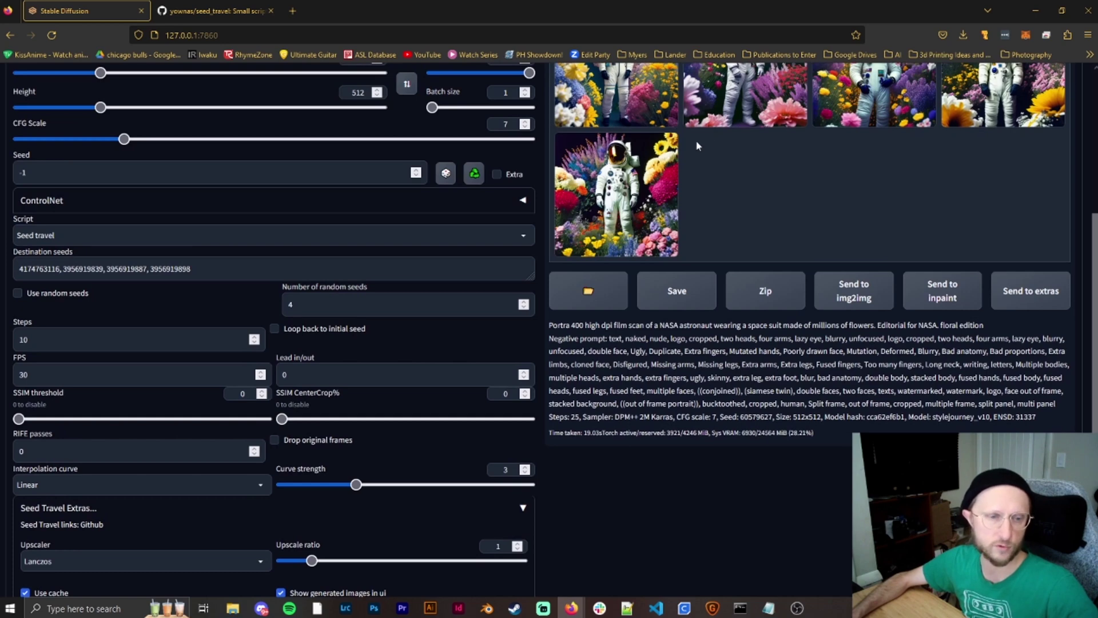
scroll(698, 144, "down", 2)
scroll(352, 407, "down", 1)
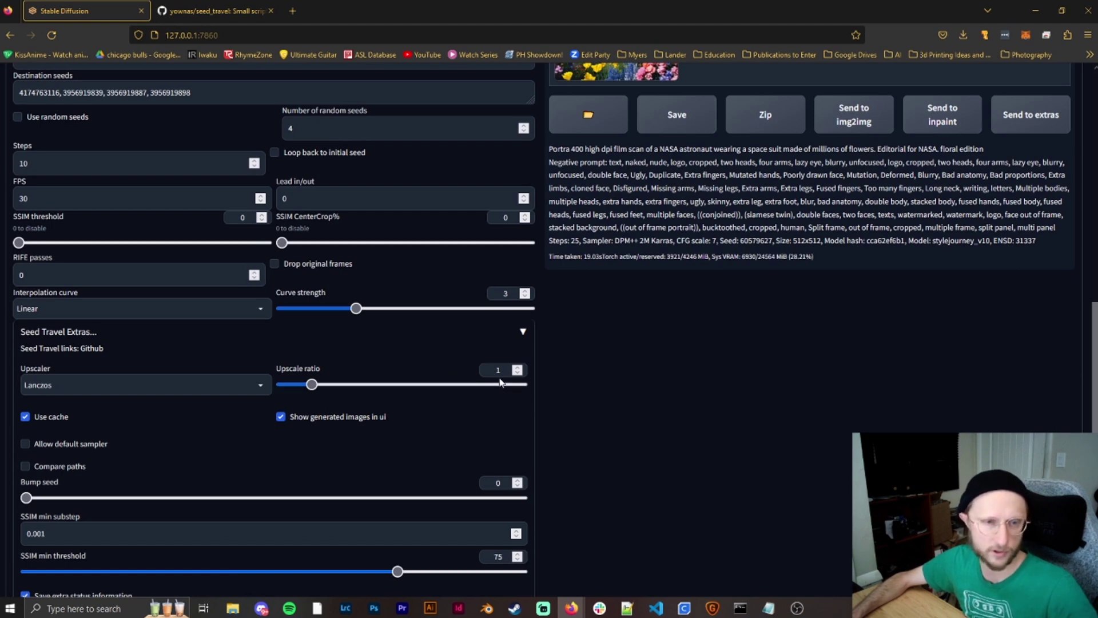
scroll(555, 358, "down", 1)
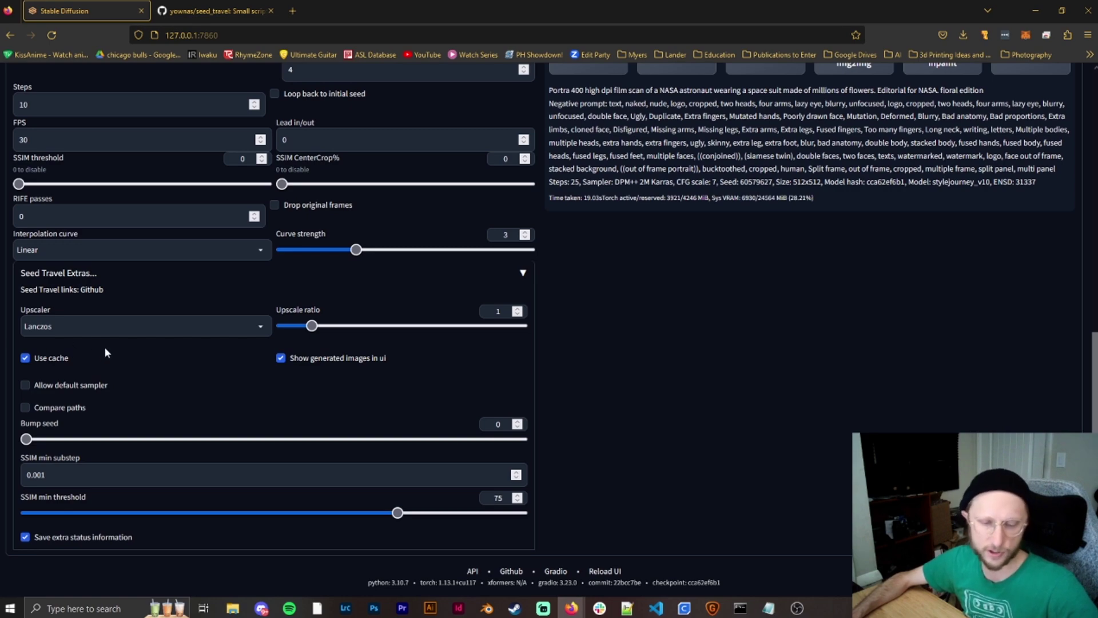
scroll(629, 431, "up", 7)
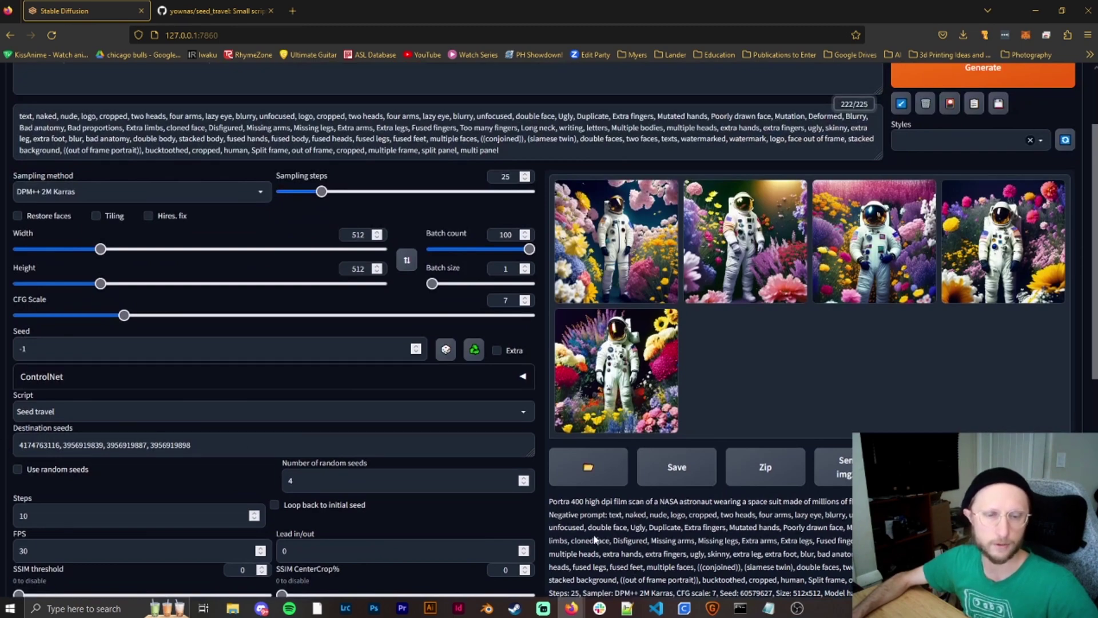
scroll(595, 539, "down", 6)
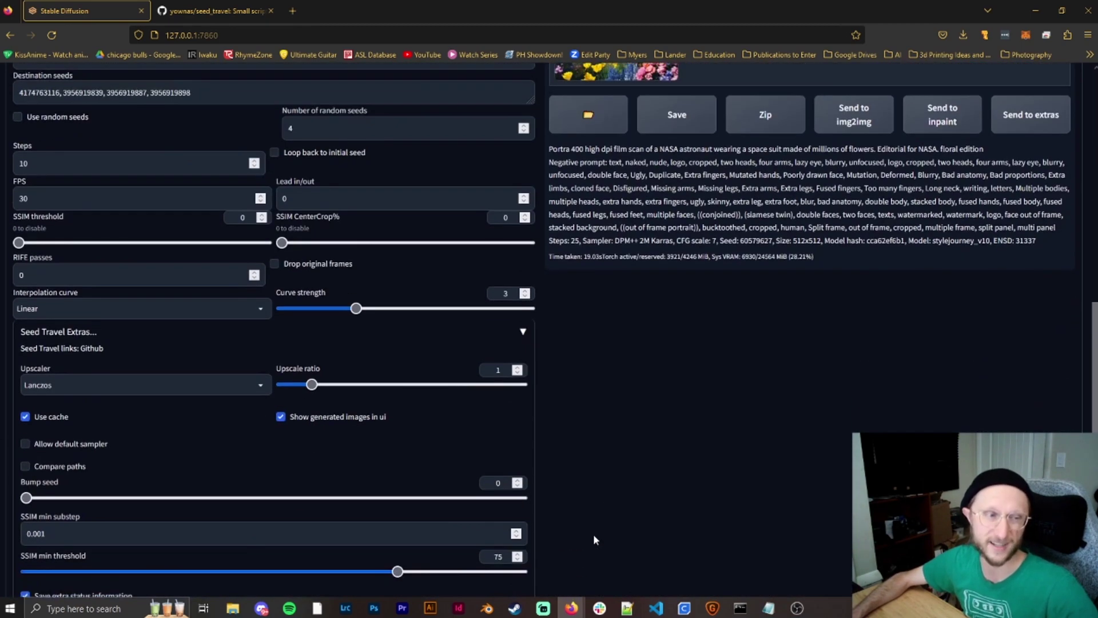
scroll(595, 533, "down", 1)
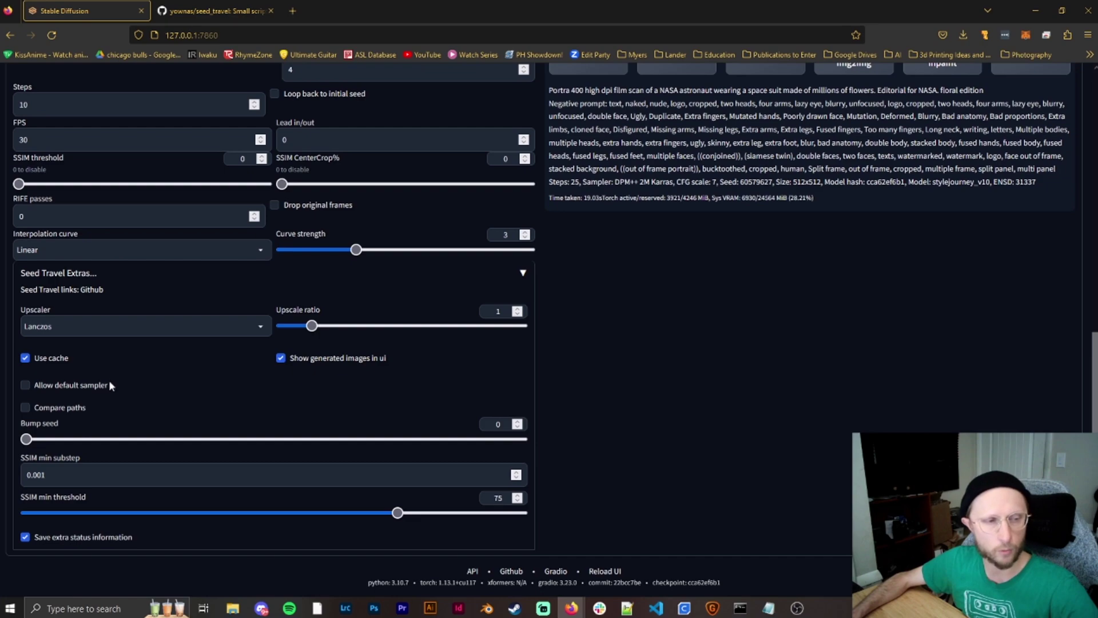
scroll(492, 458, "up", 7)
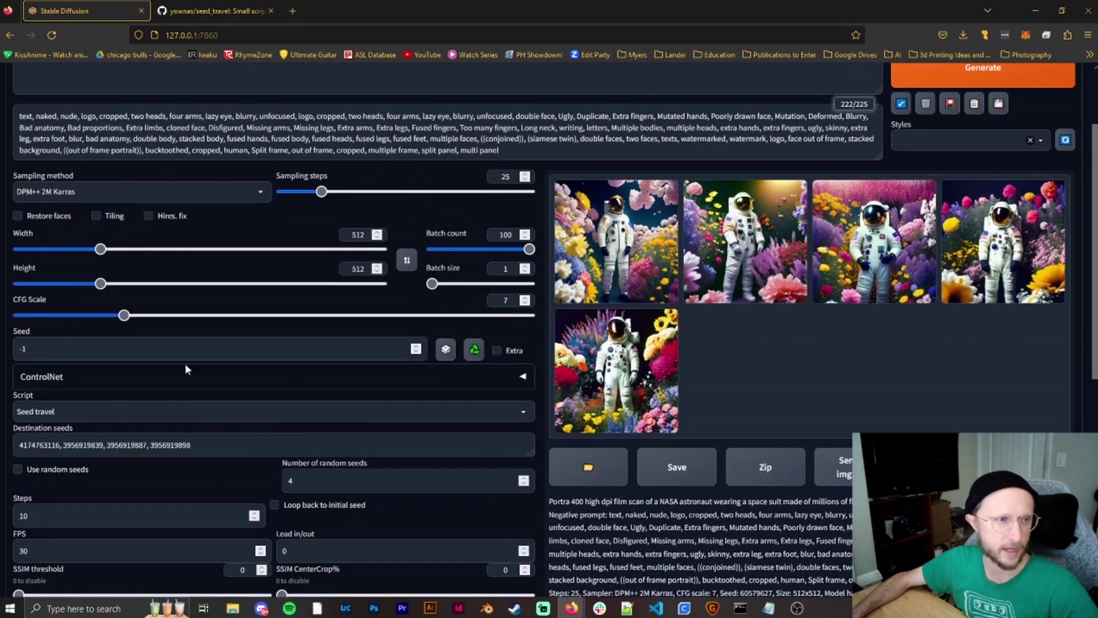
left_click(255, 195)
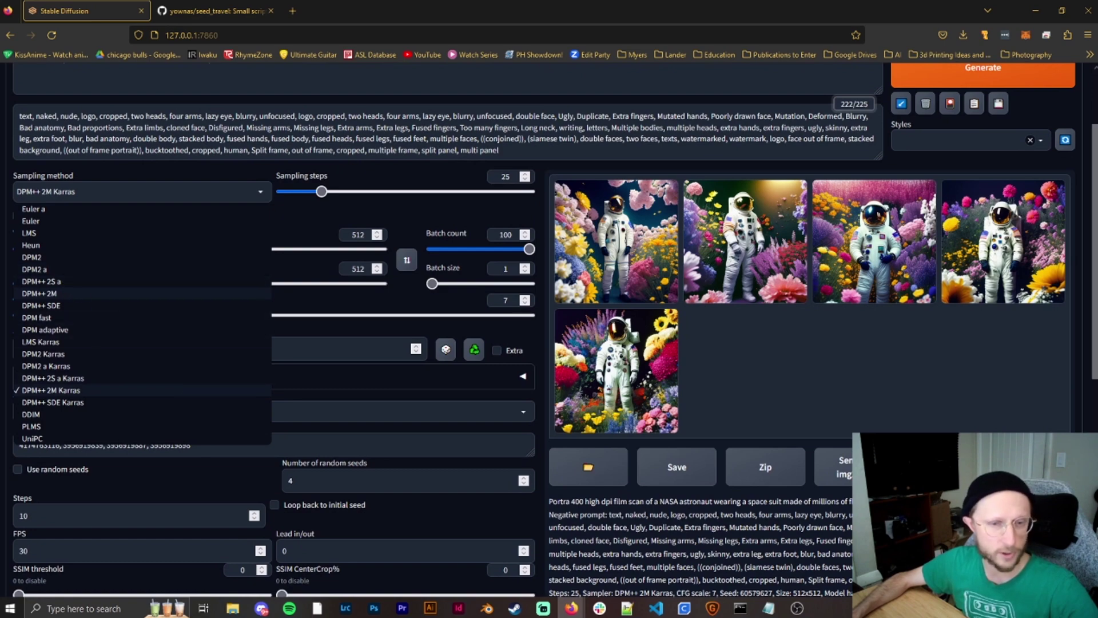
scroll(274, 343, "down", 7)
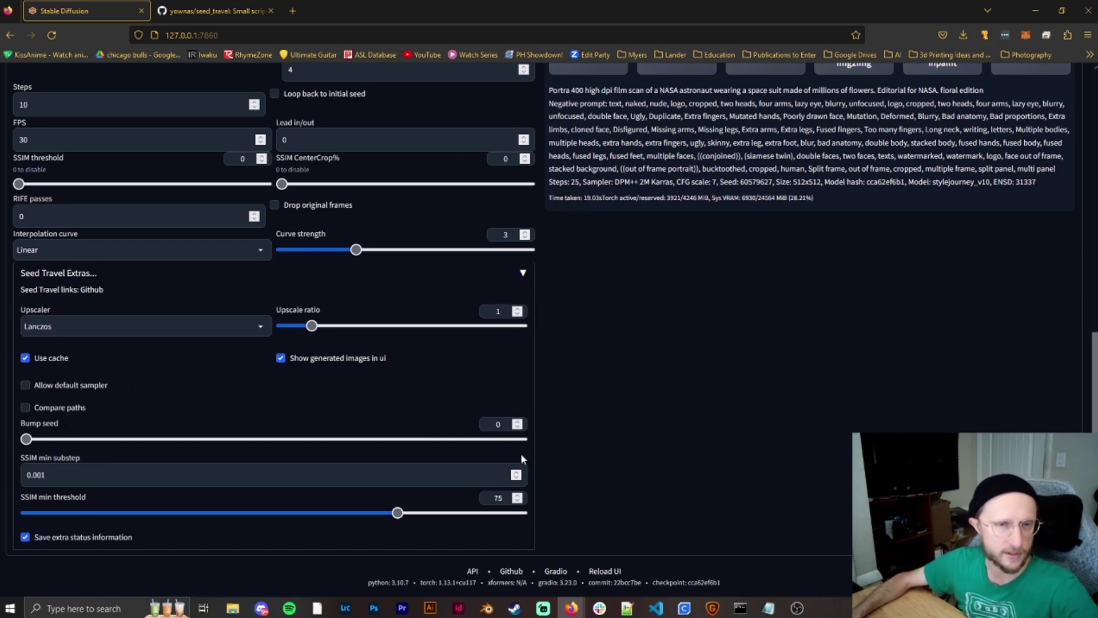
scroll(604, 470, "up", 4)
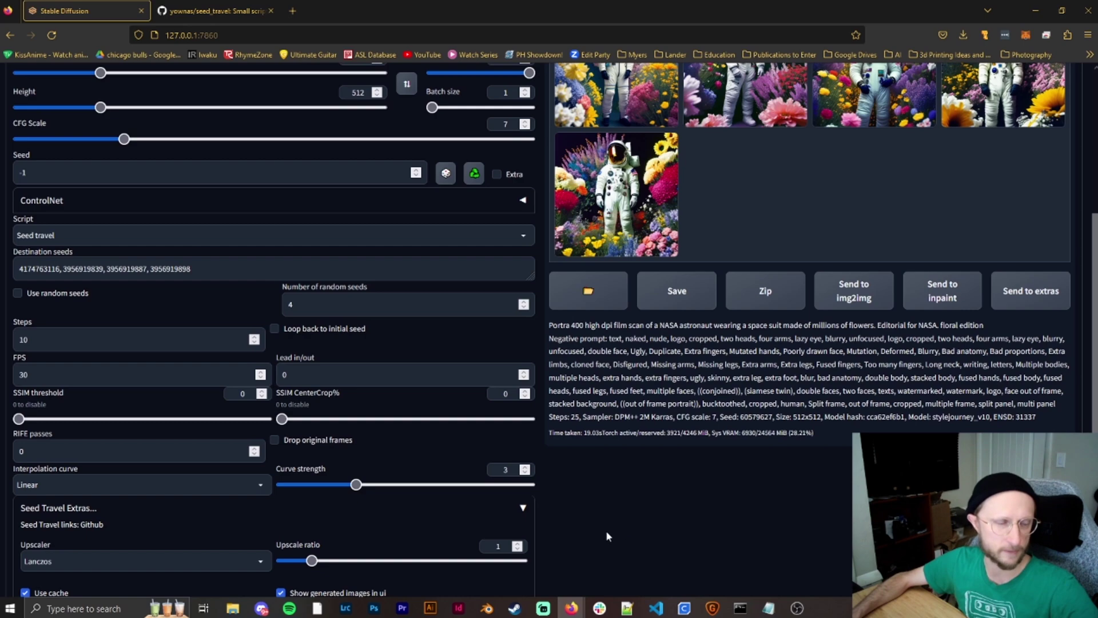
scroll(606, 531, "down", 5)
scroll(220, 295, "up", 4)
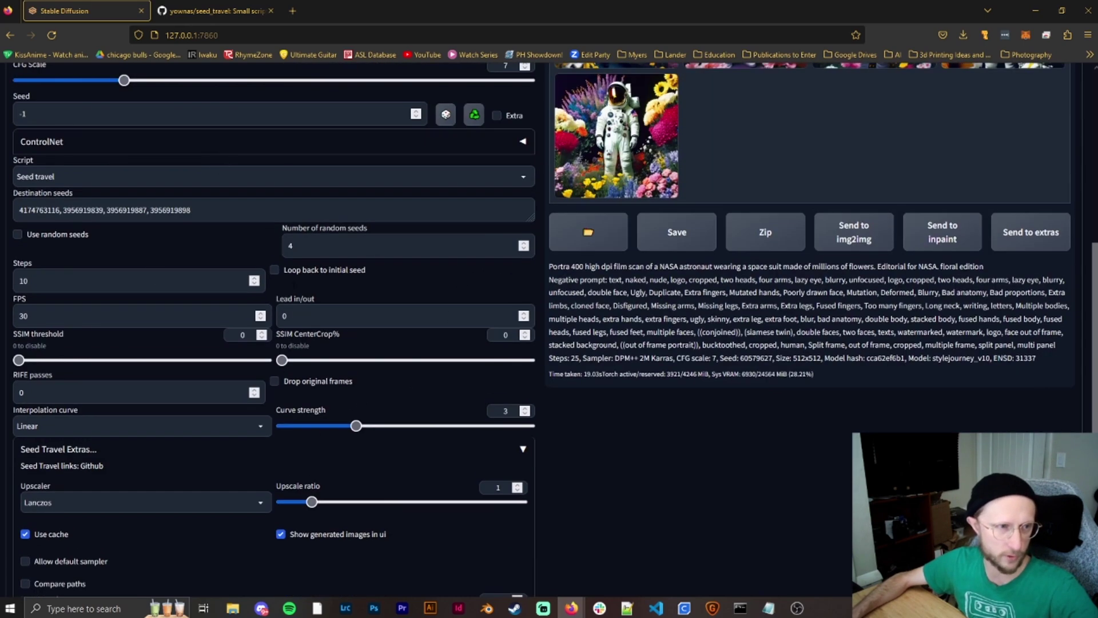
scroll(572, 401, "down", 3)
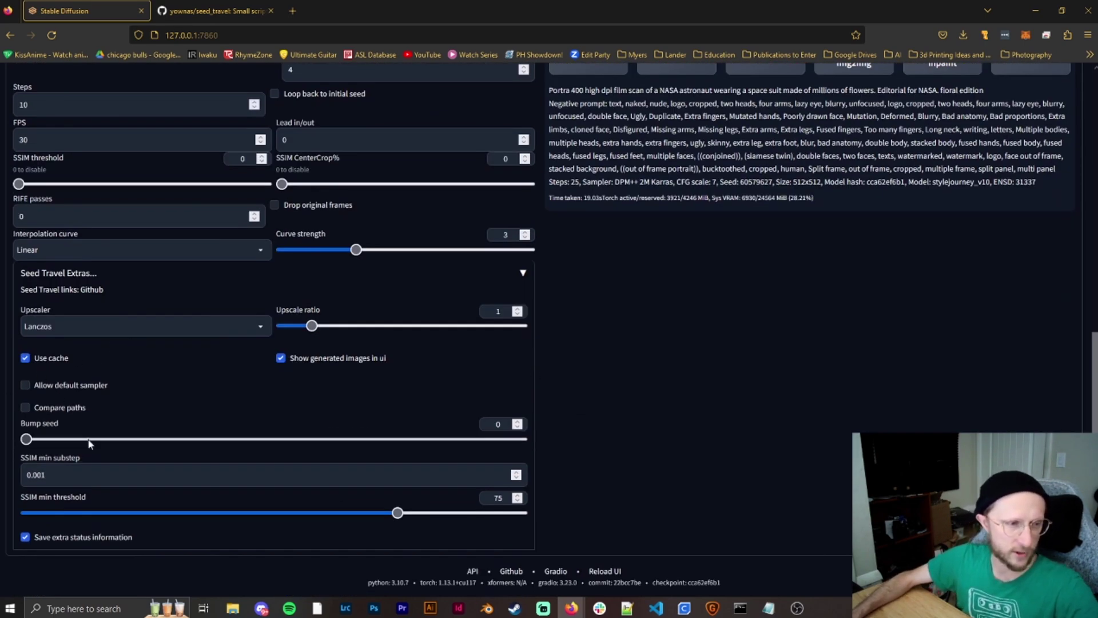
left_click(204, 12)
scroll(170, 273, "down", 2)
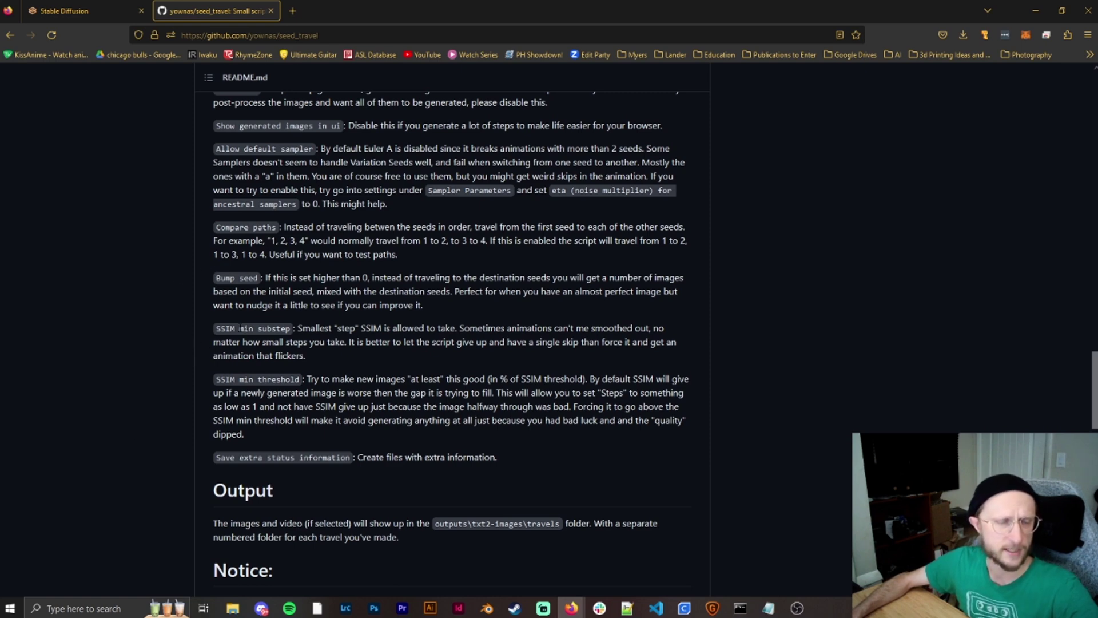
left_click(51, 11)
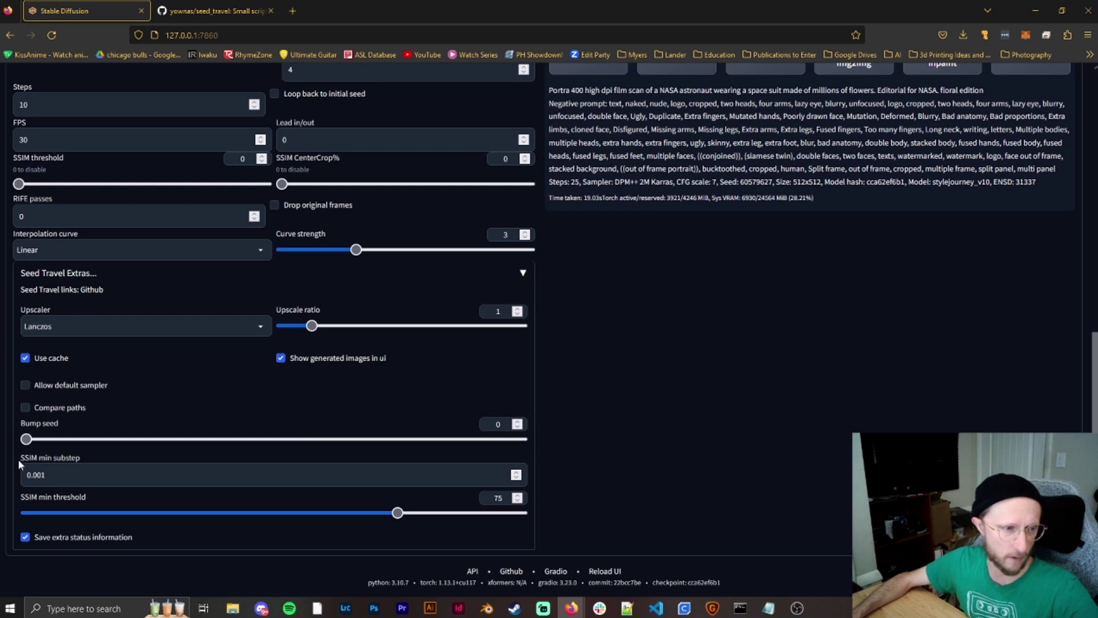
left_click(247, 12)
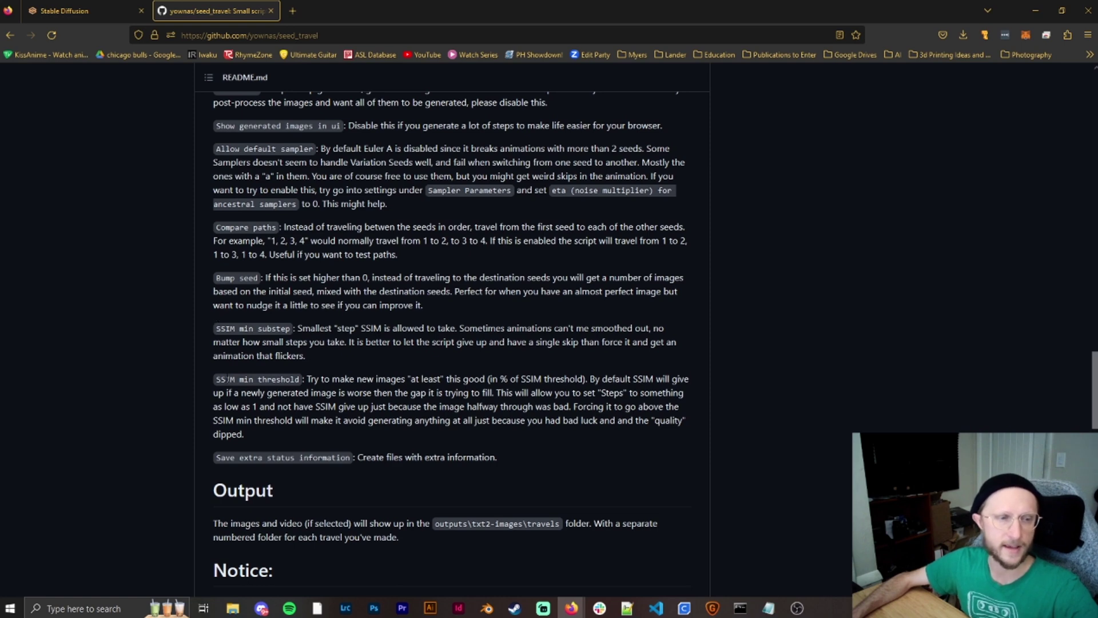
key("ctrl+shift+Tab")
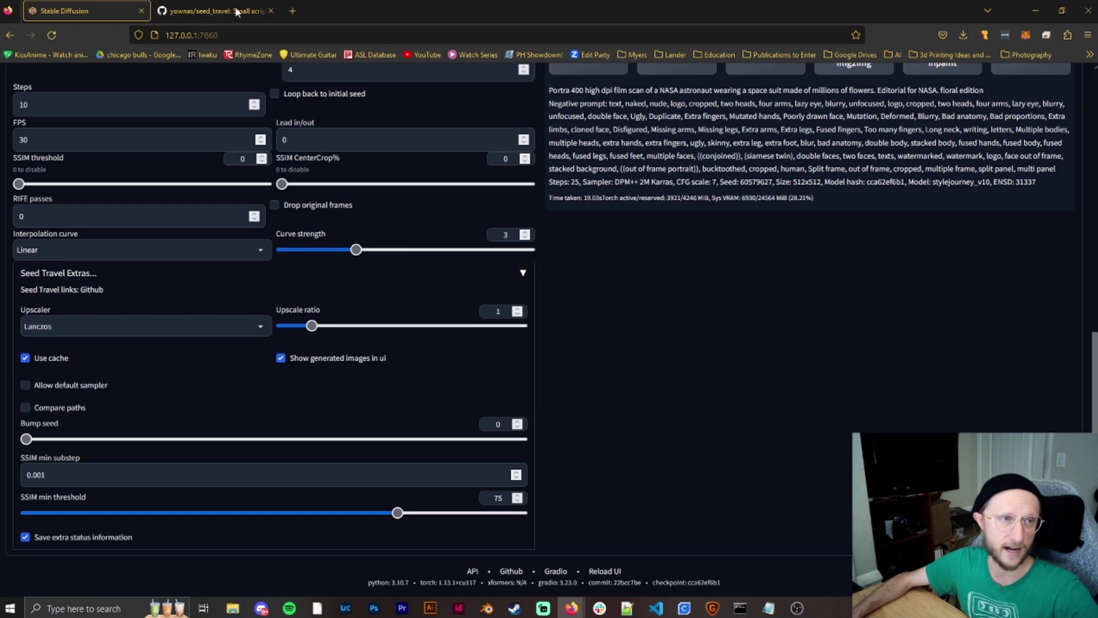
Mark the Steps mention in the README's SSIM notes and compare it with the web UI's Steps
left_click(214, 8)
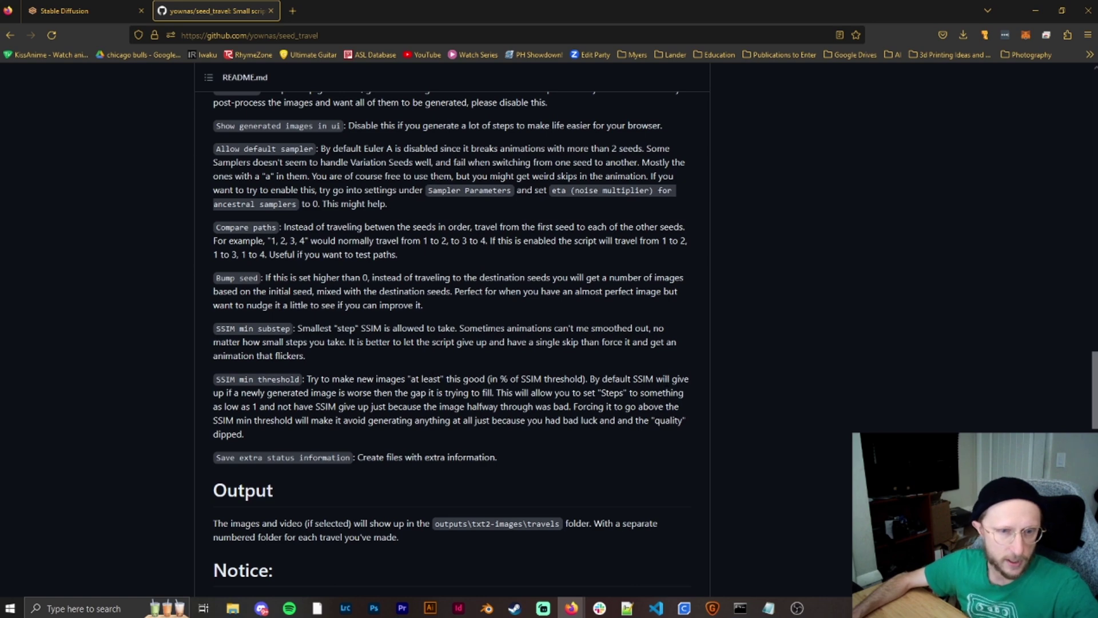
mouse_move(598, 393)
left_mouse_down()
mouse_move(617, 394)
mouse_move(600, 394)
left_mouse_up()
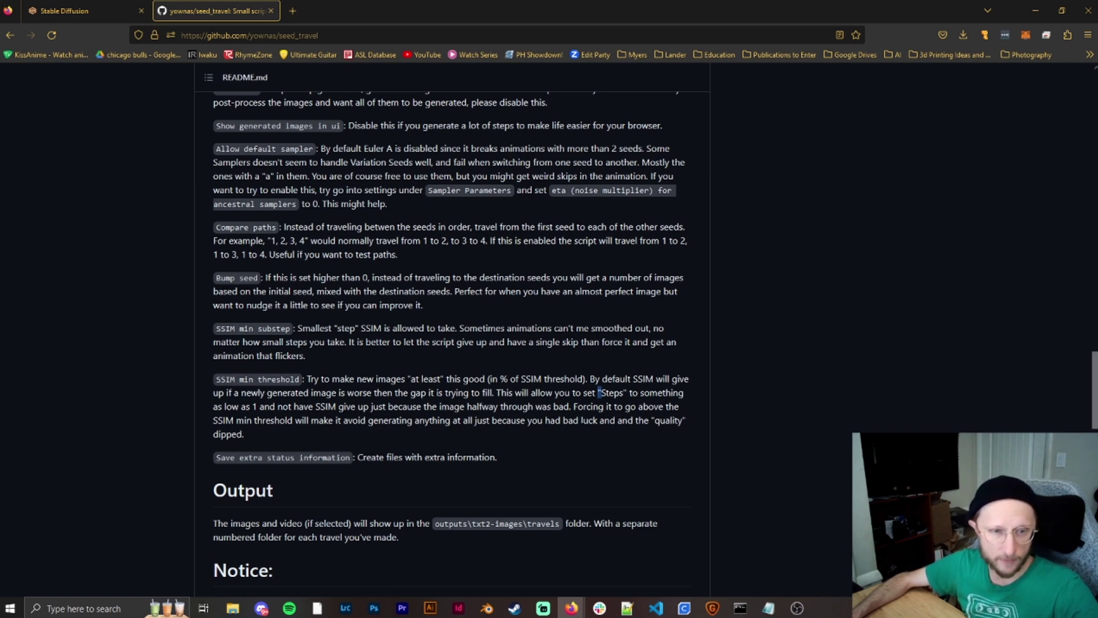
left_click(116, 9)
scroll(241, 294, "up", 2)
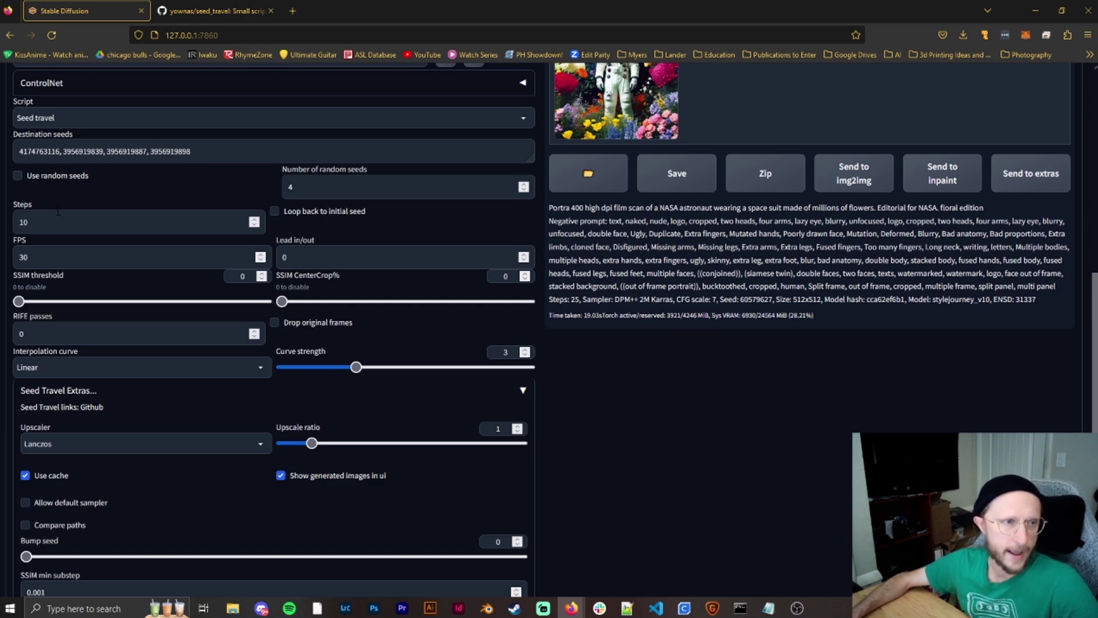
scroll(474, 517, "down", 2)
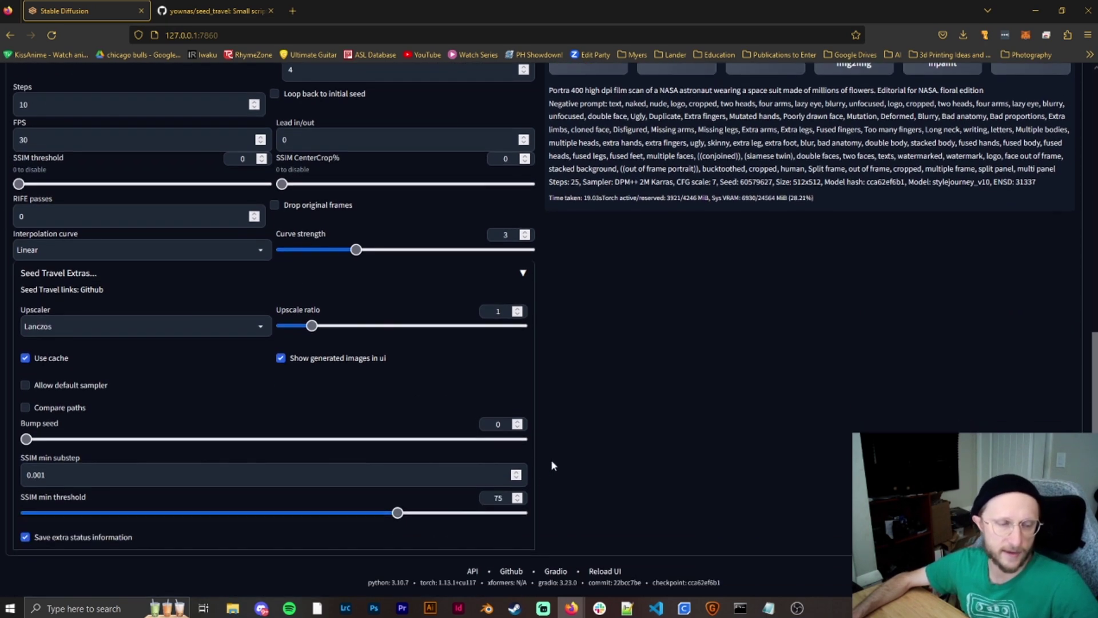
scroll(242, 454, "up", 1)
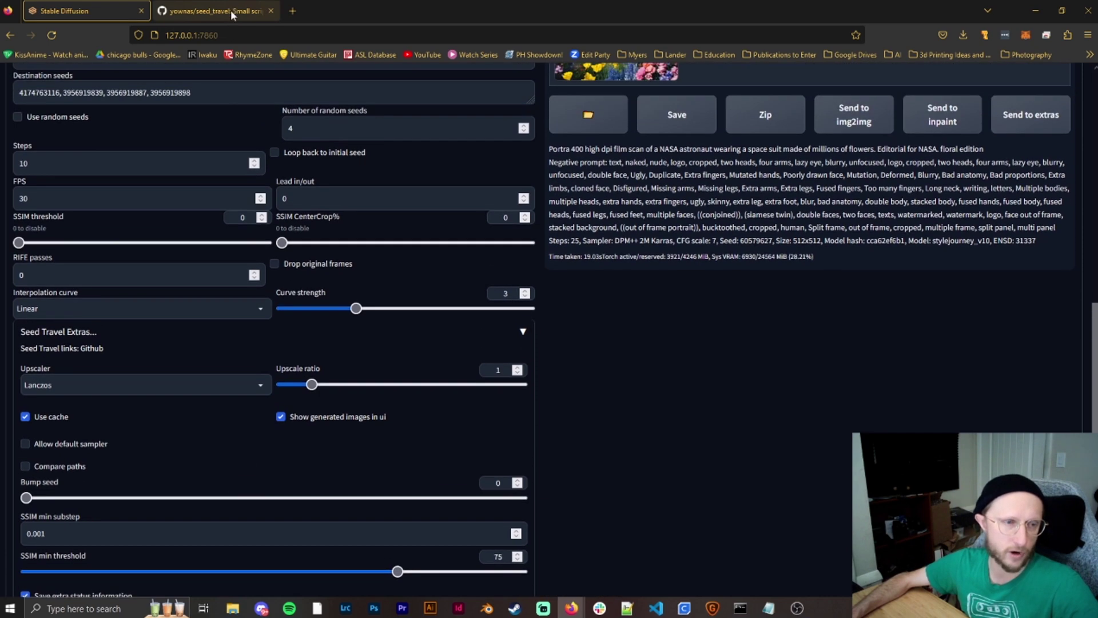
Highlight the README lines on the bad halfway image and SSIM giving up, then return to the web UI
left_click(232, 10)
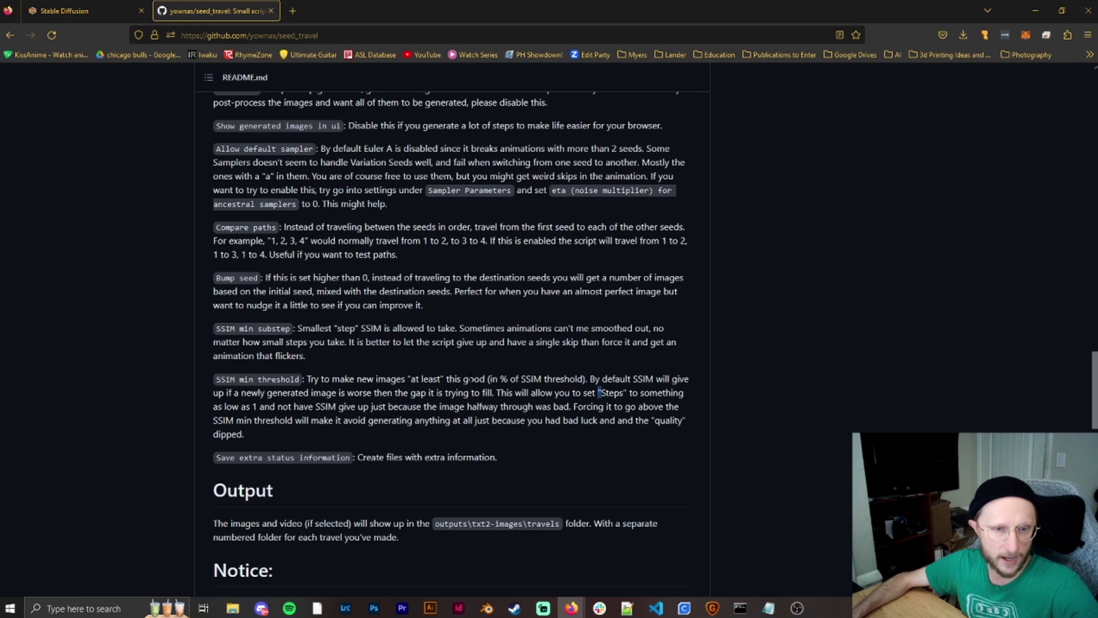
left_click_drag(362, 406, 570, 407)
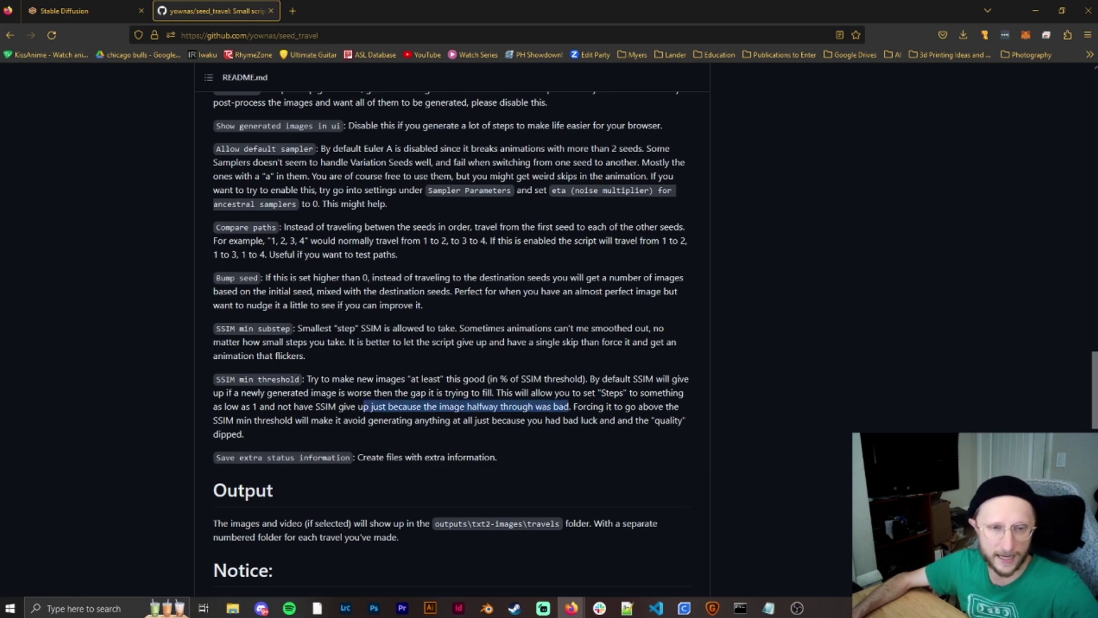
left_click_drag(335, 406, 450, 407)
left_click(372, 435)
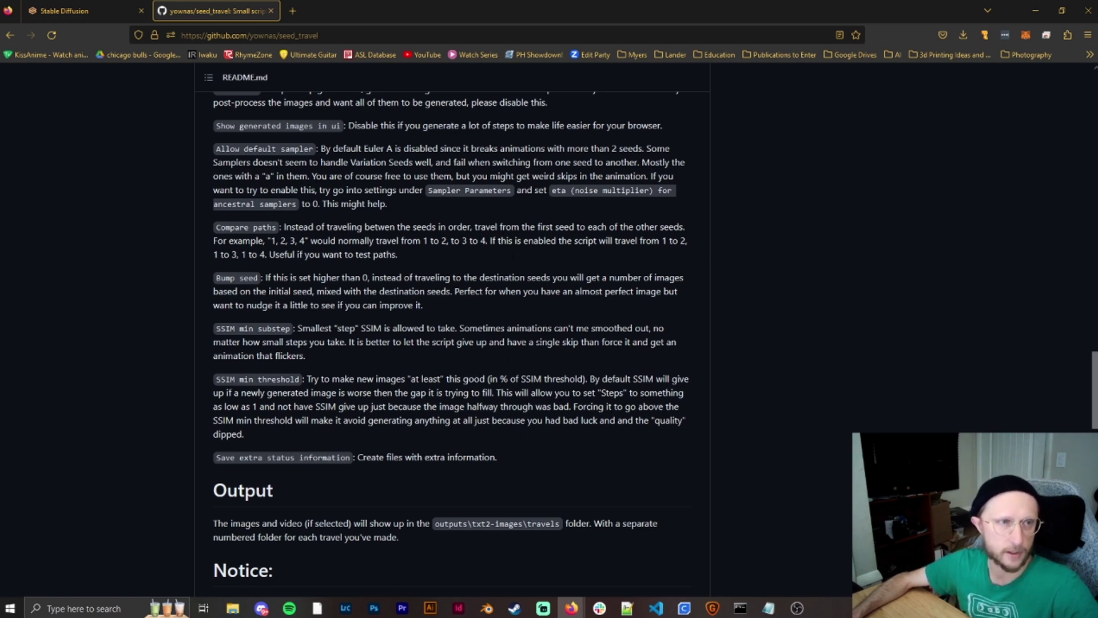
left_click(90, 10)
scroll(295, 419, "down", 1)
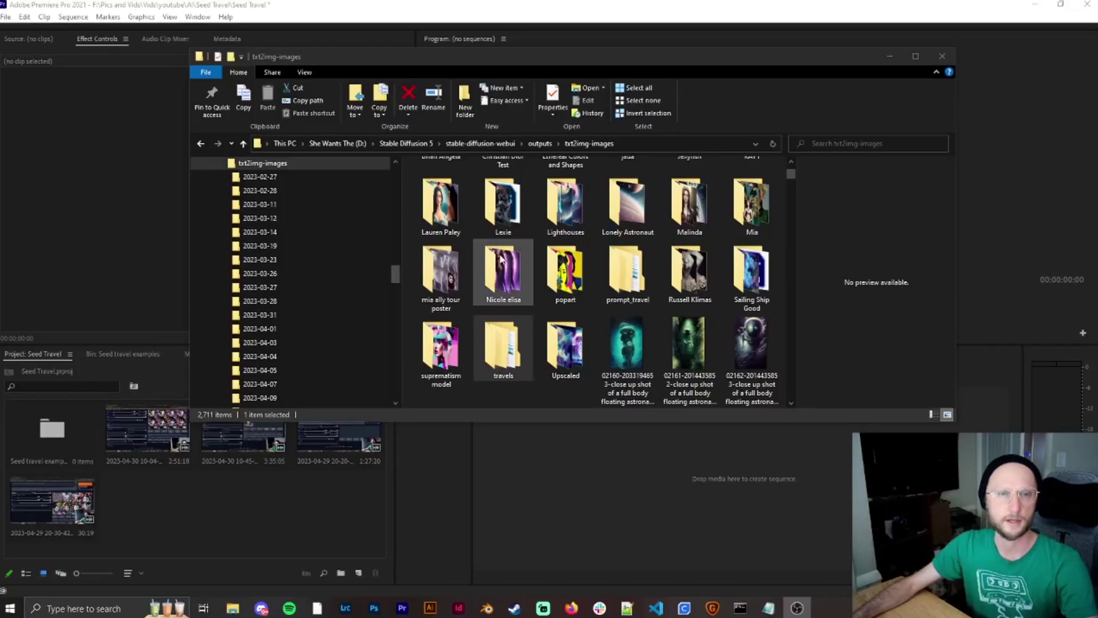
Go from outputs into txt2img-images, then open travels and browse its 28 run folders
left_click(240, 143)
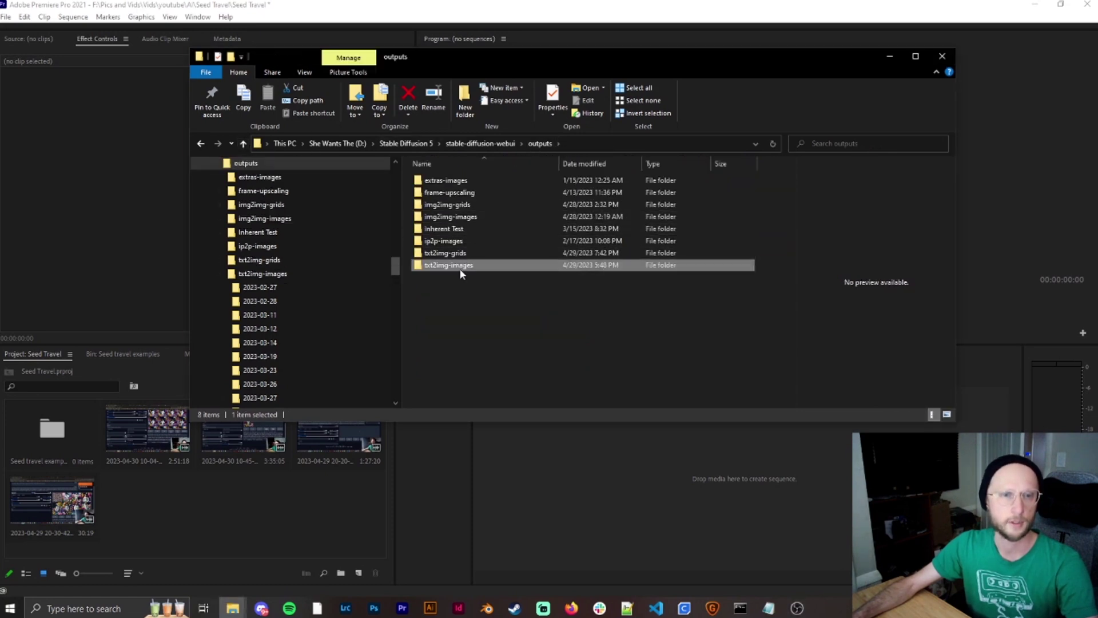
double_click(462, 271)
scroll(537, 255, "down", 10)
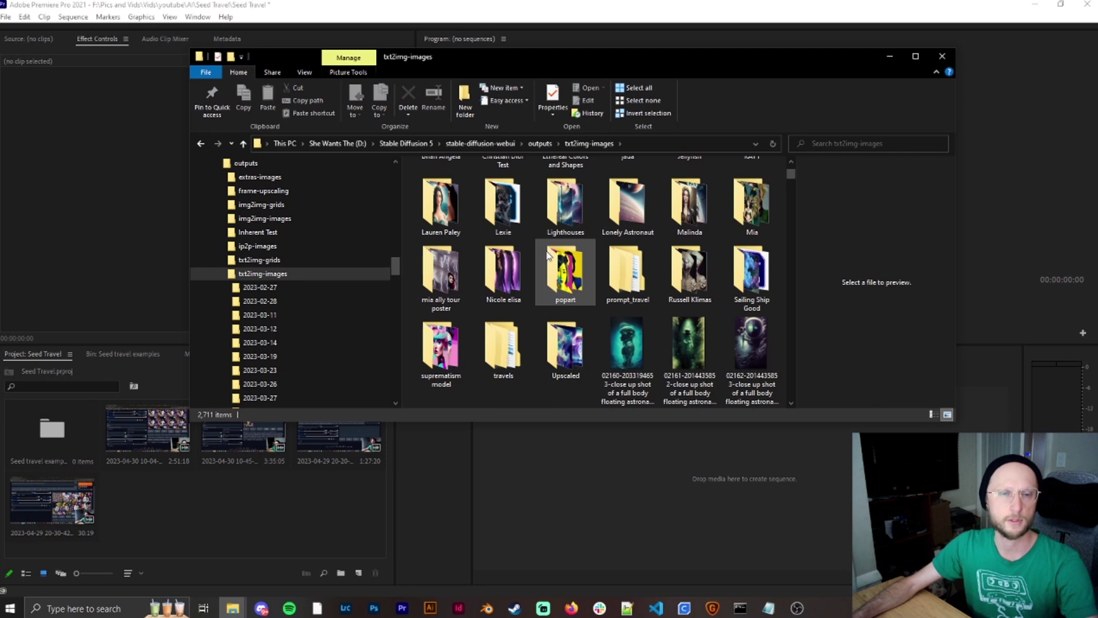
scroll(546, 249, "up", 3)
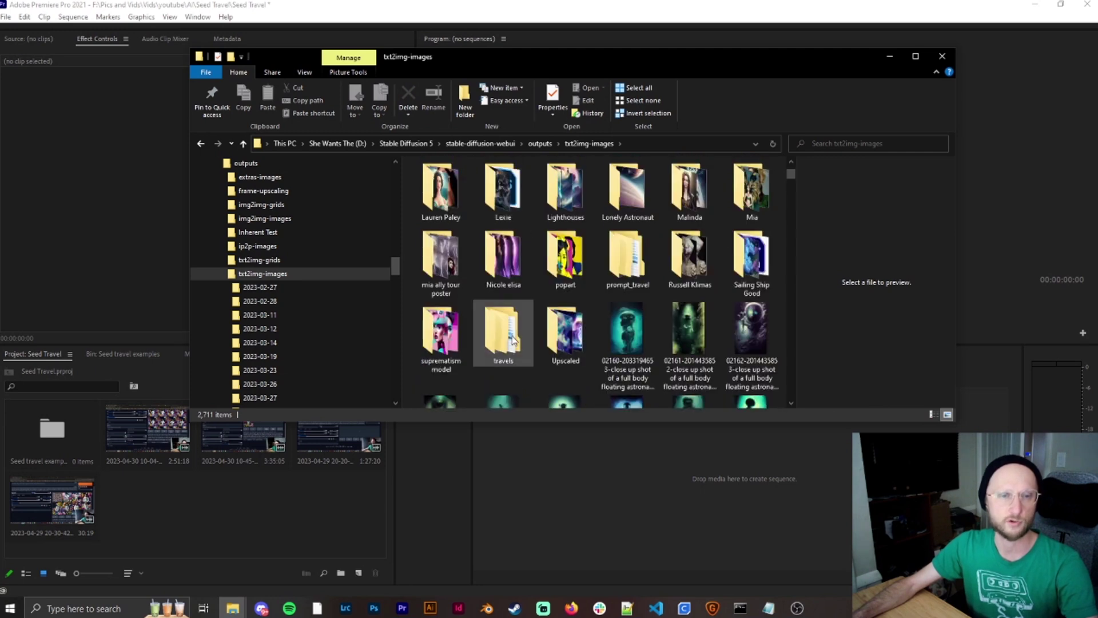
double_click(503, 337)
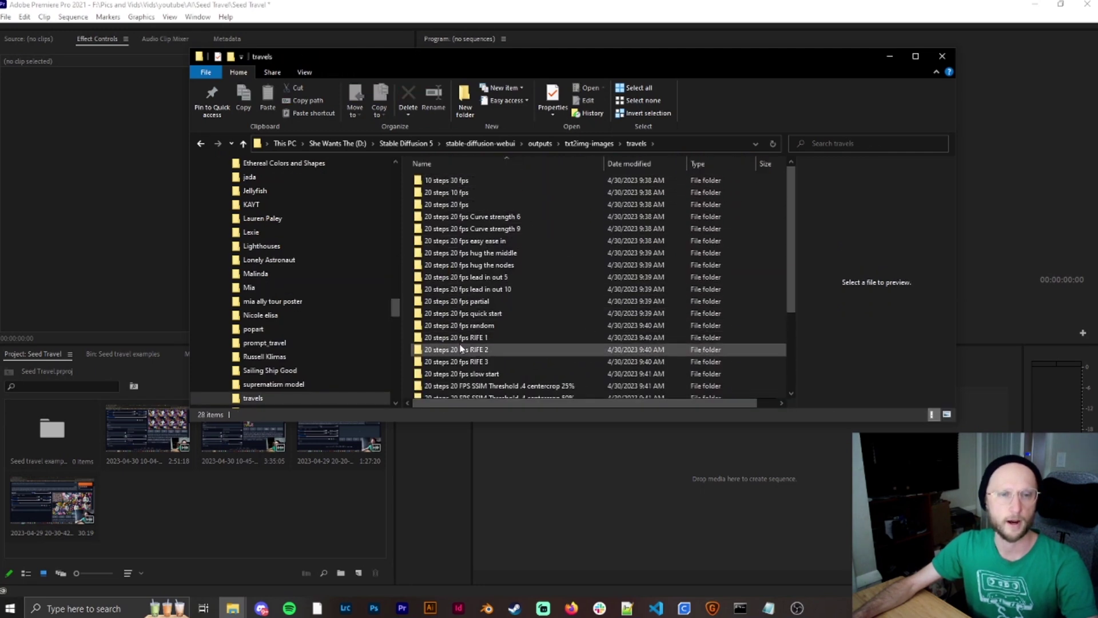
scroll(461, 349, "down", 3)
scroll(435, 343, "up", 3)
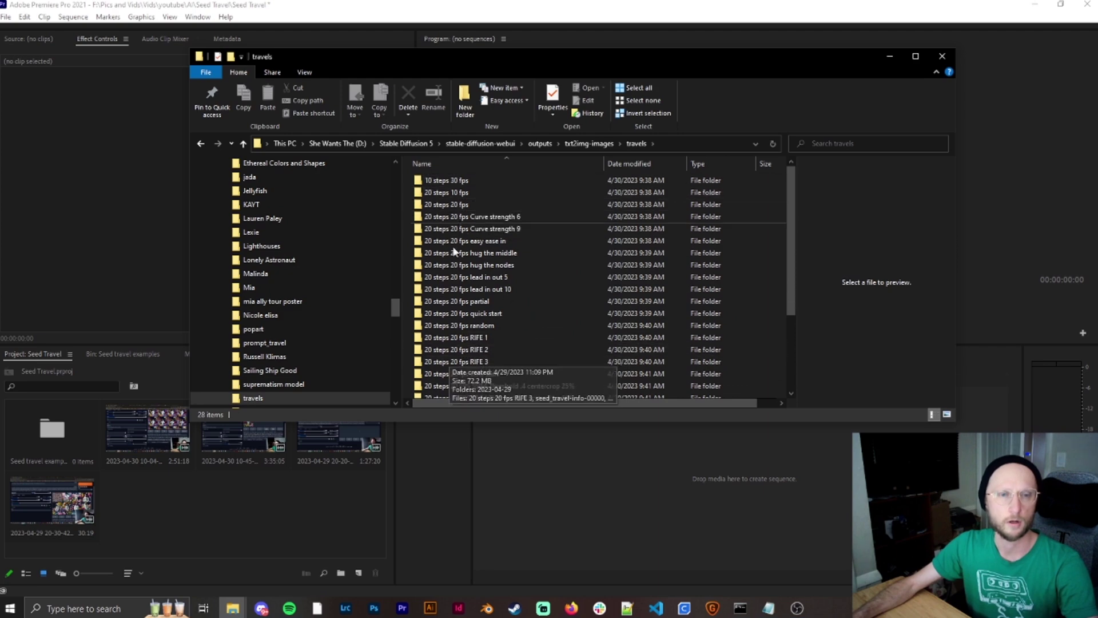
scroll(500, 240, "down", 3)
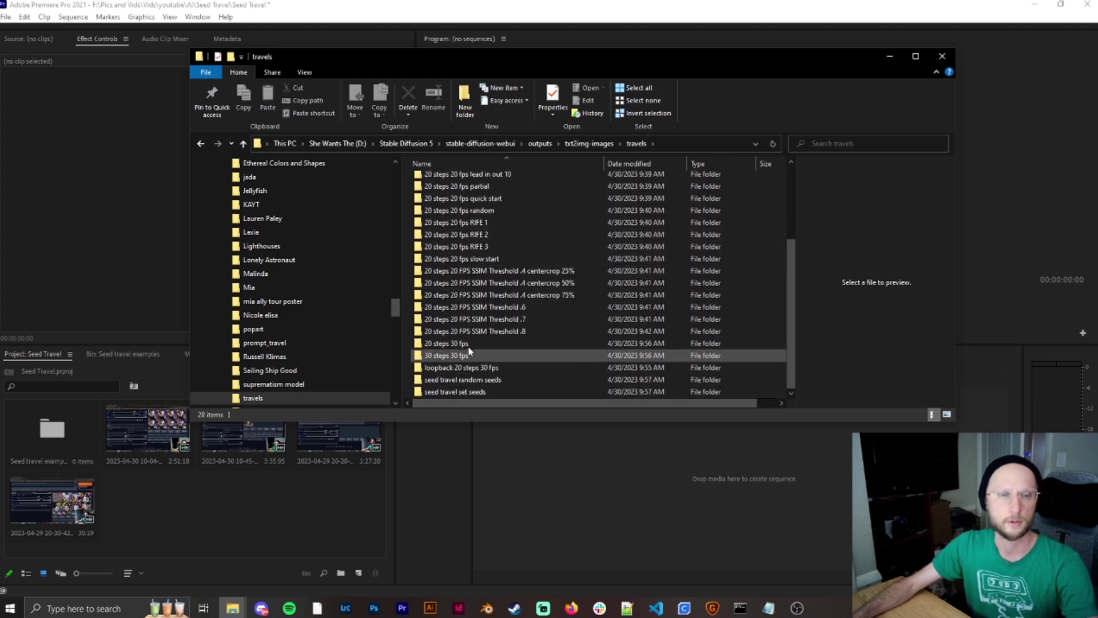
scroll(490, 220, "up", 3)
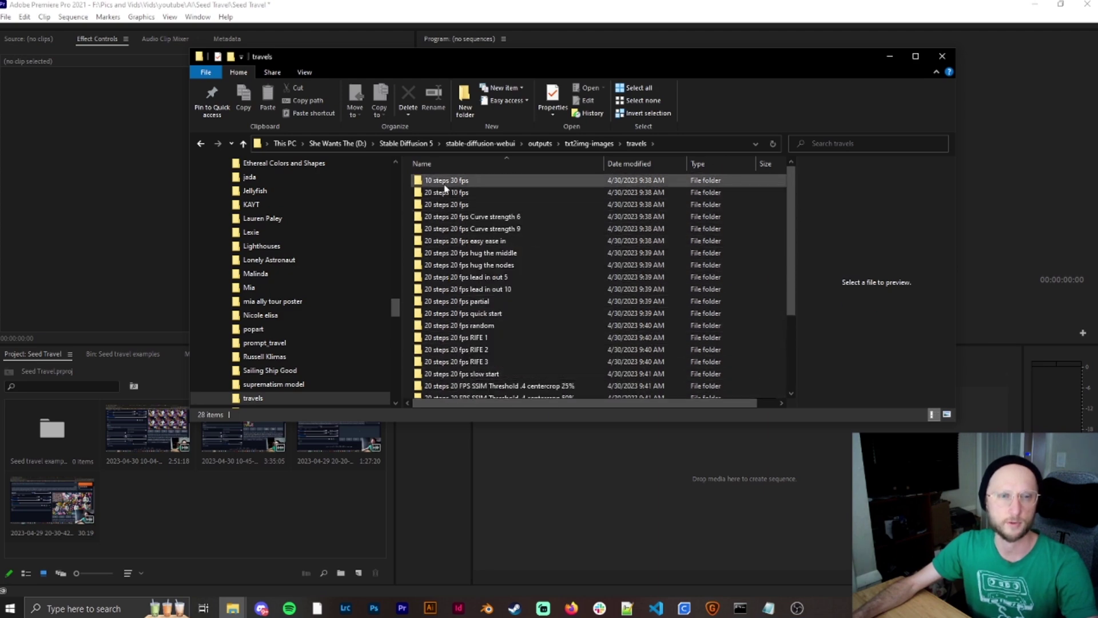